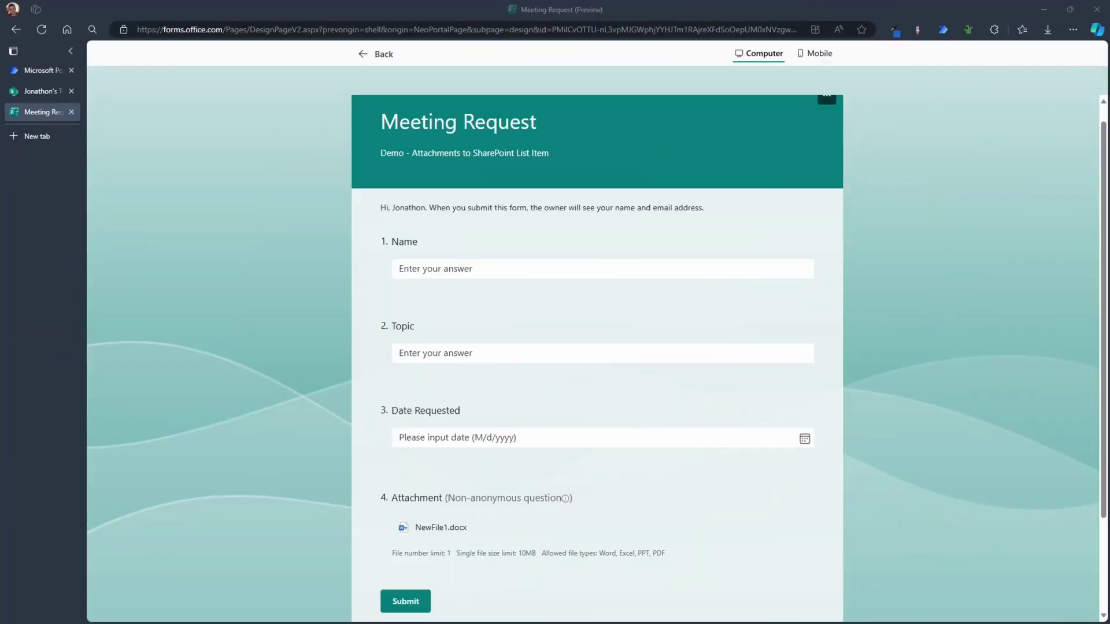
Step: Start filling in the Name field of the Meeting Request form preview
{"action": "left_click", "coordinate": [607, 270]}
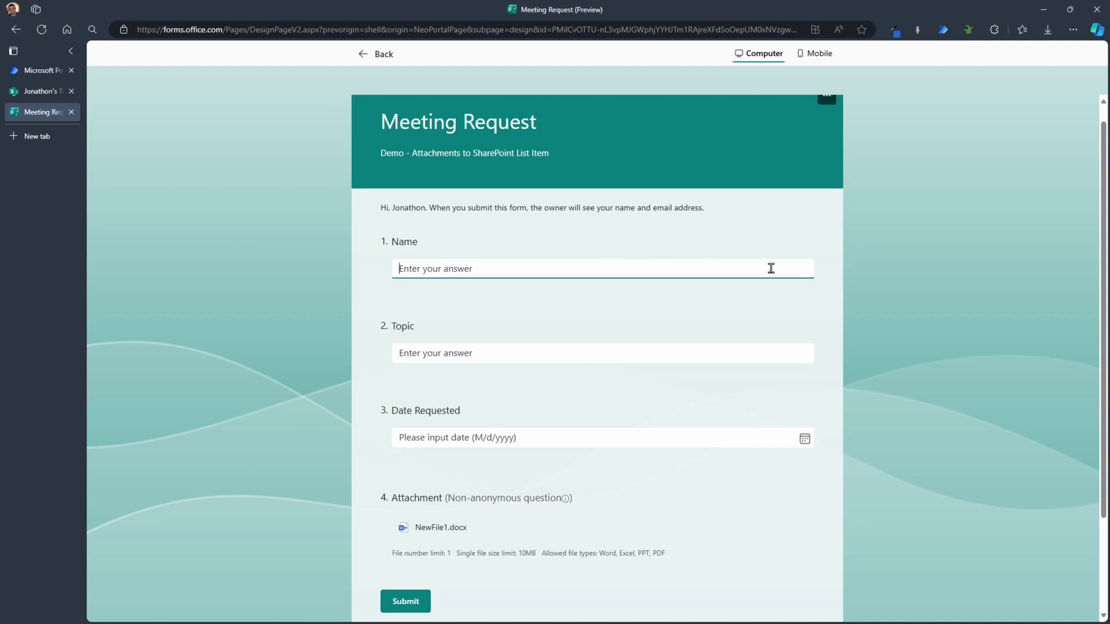
Step: Enter the requester's name and the topic 'Speak about Power Automate'
{"action": "left_click", "coordinate": [694, 350]}
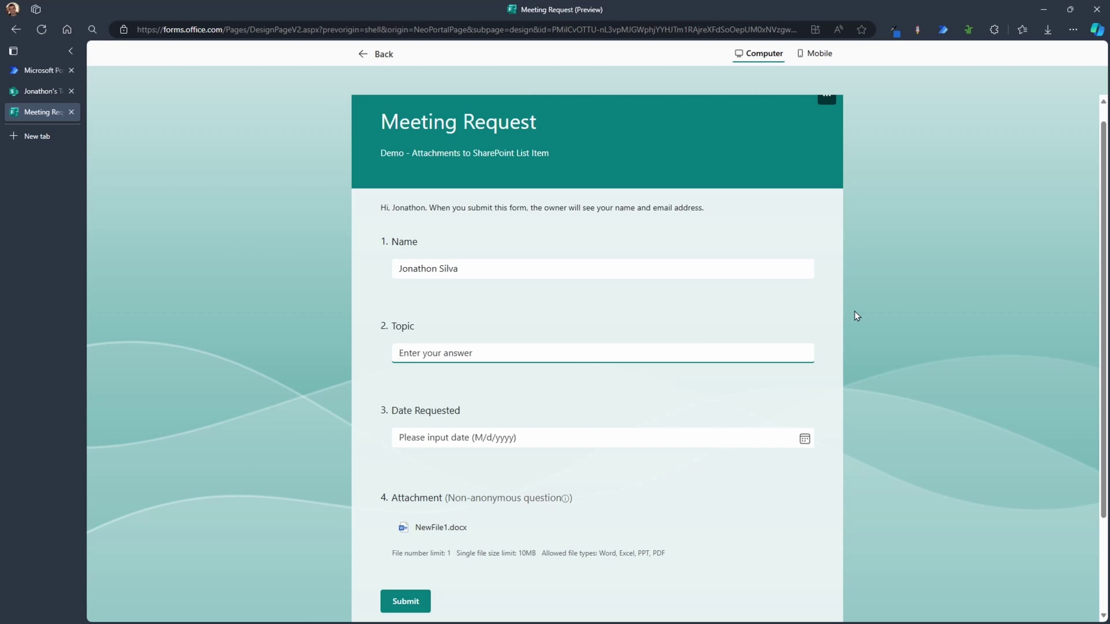
{"action": "type", "text": "Speak about Power Automate"}
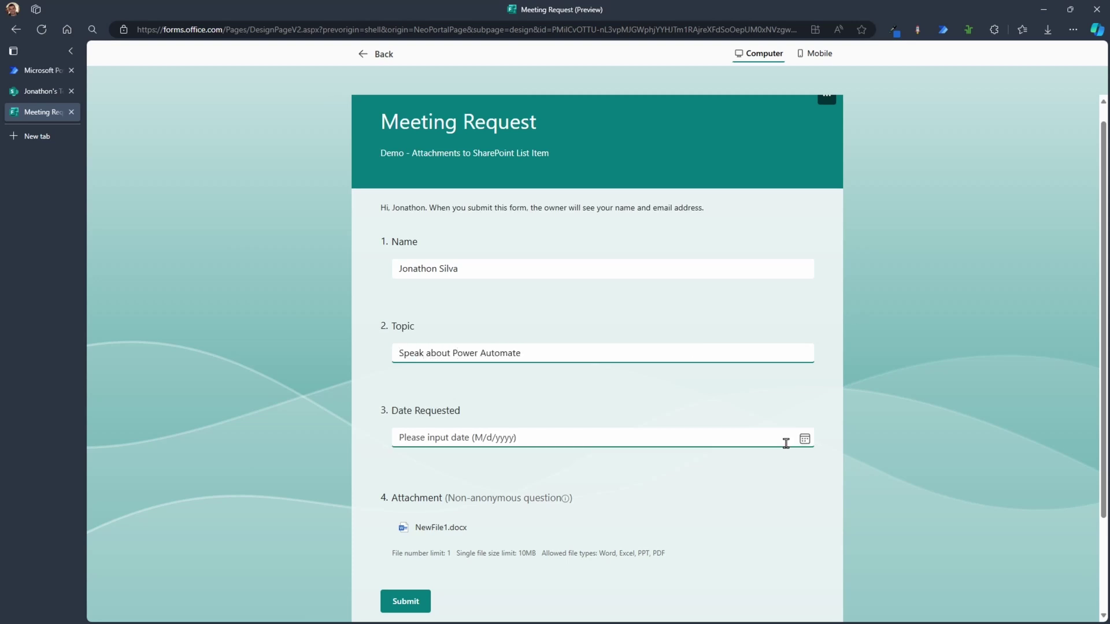
Step: Set Date Requested to 6/12/2024, then switch to the SharePoint Meeting Request list
{"action": "left_click", "coordinate": [805, 445]}
{"action": "left_click", "coordinate": [459, 323]}
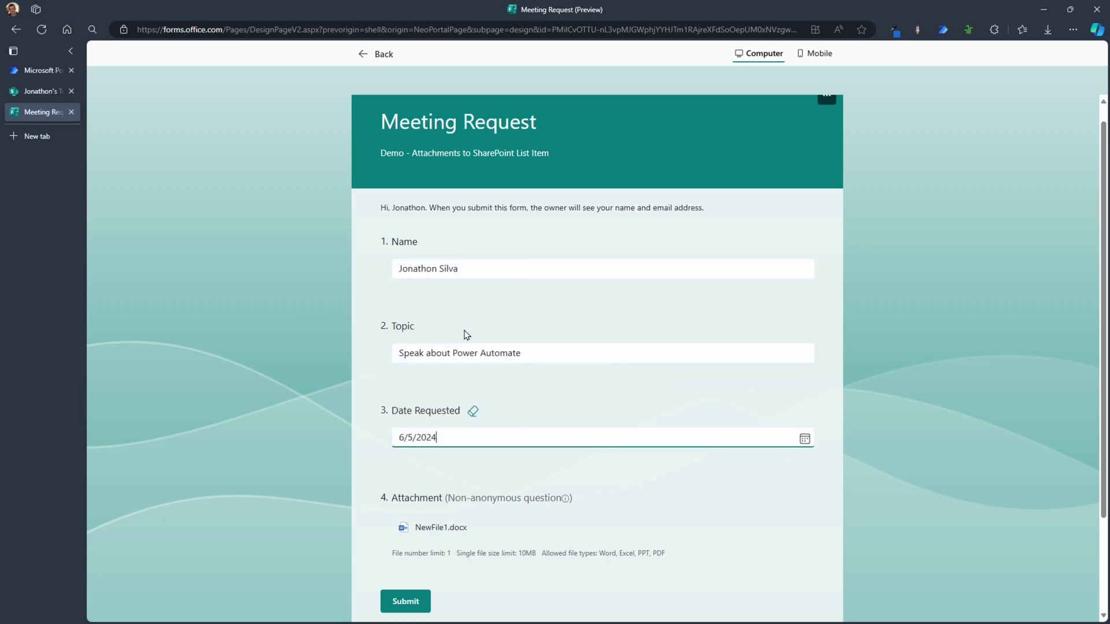
{"action": "left_click", "coordinate": [805, 443]}
{"action": "left_click", "coordinate": [459, 342]}
{"action": "left_click", "coordinate": [19, 94]}
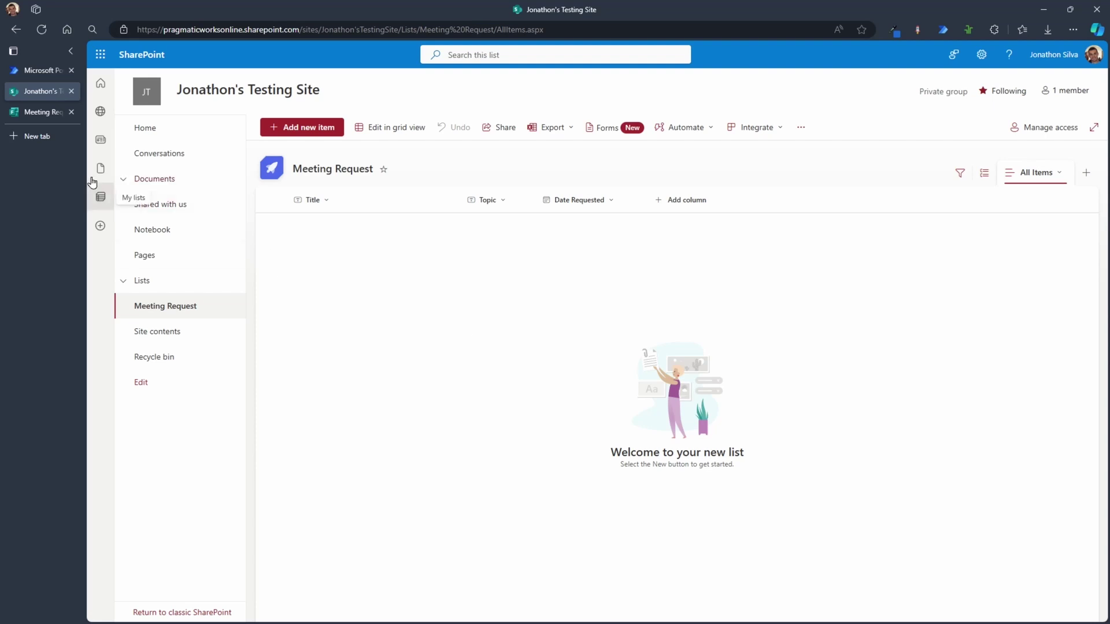
{"action": "left_click", "coordinate": [30, 117]}
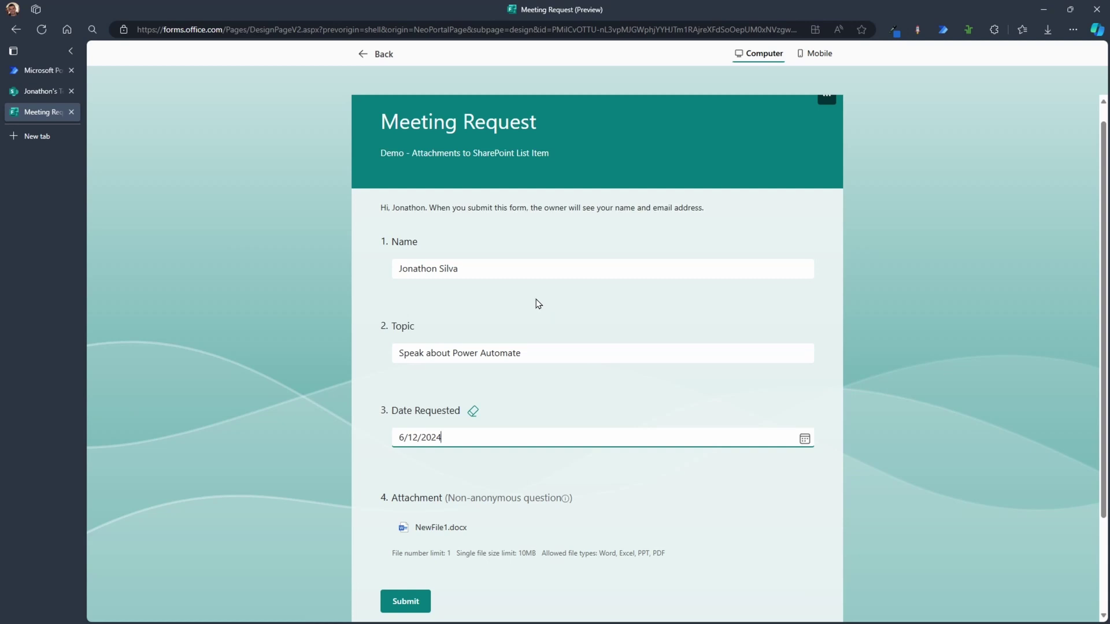
{"action": "key", "text": "ctrl+shift+Tab"}
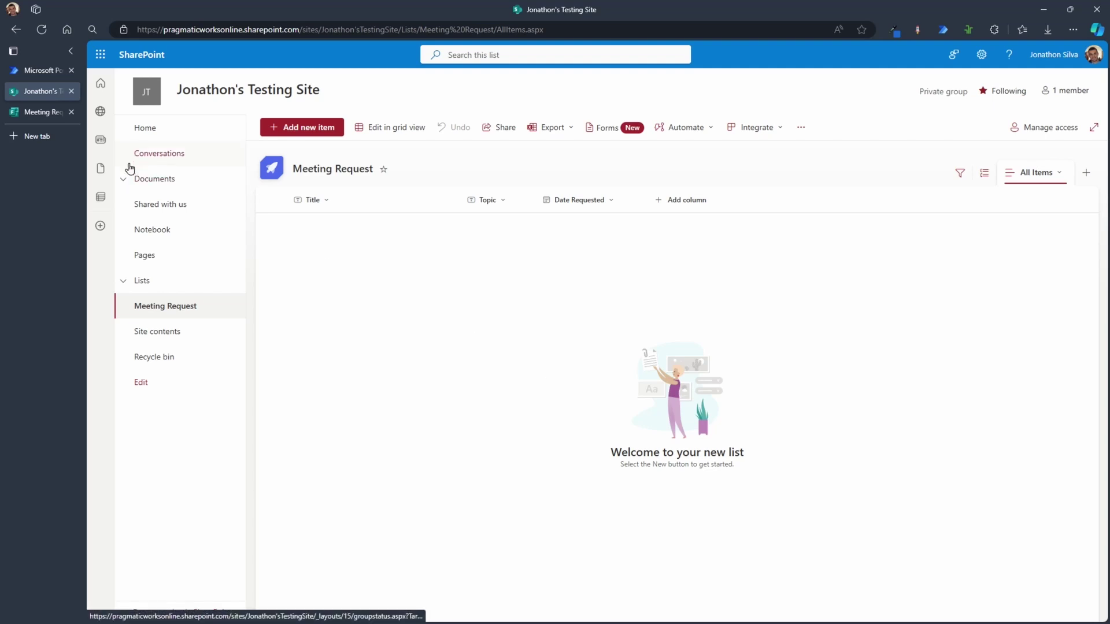
{"action": "mouse_move", "coordinate": [38, 69]}
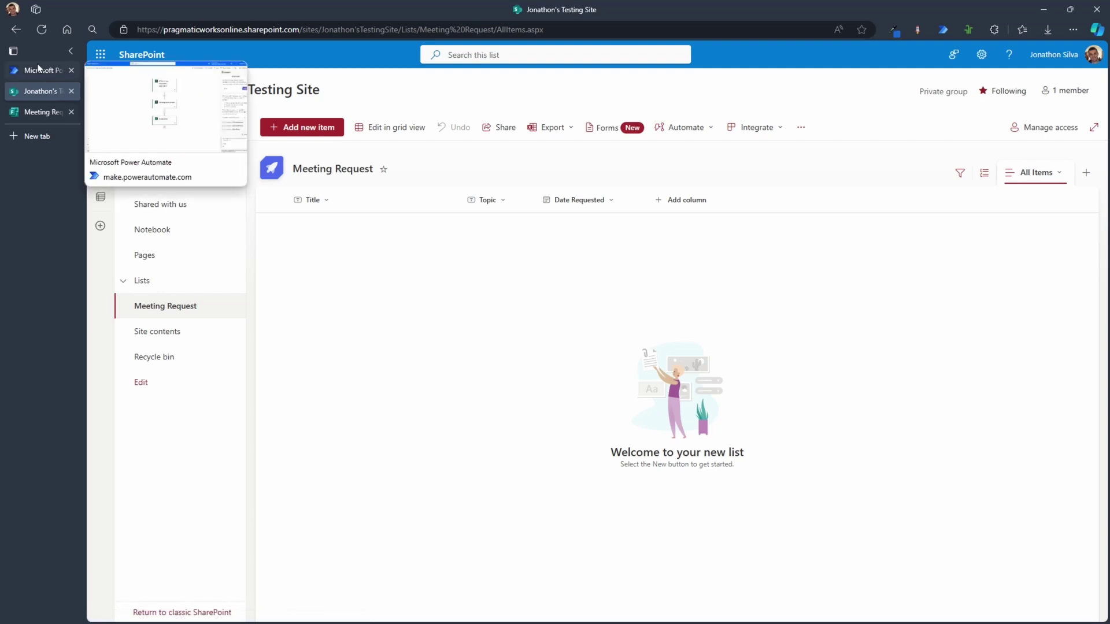
{"action": "left_click", "coordinate": [38, 69]}
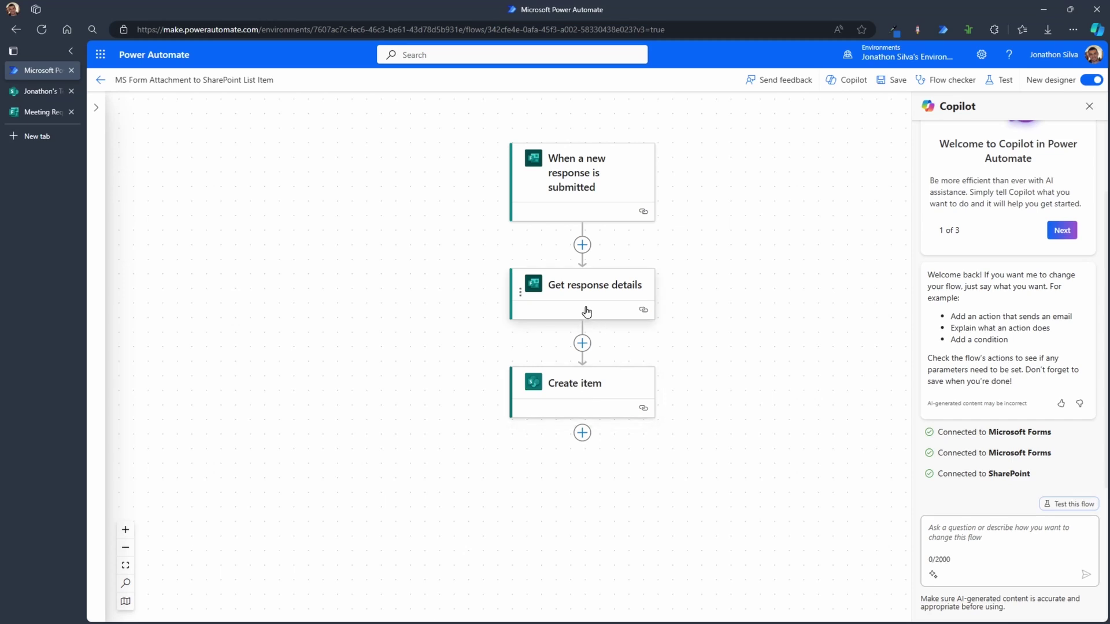
Step: Review the new-response trigger and Get response details settings for the Meeting Request form
{"action": "left_click", "coordinate": [595, 188]}
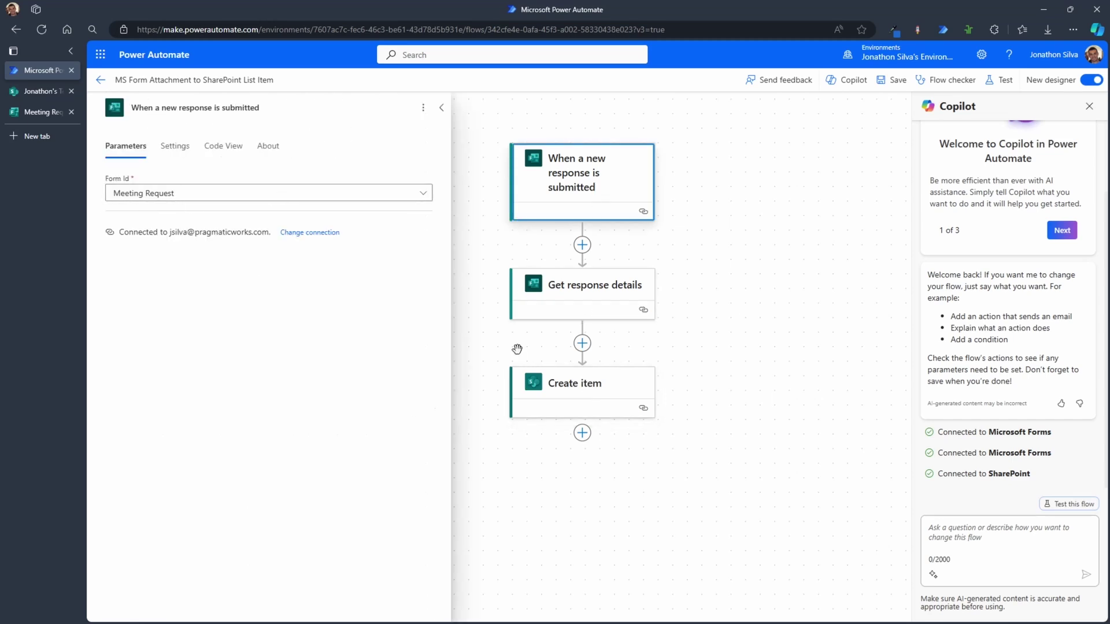
{"action": "left_click", "coordinate": [595, 295]}
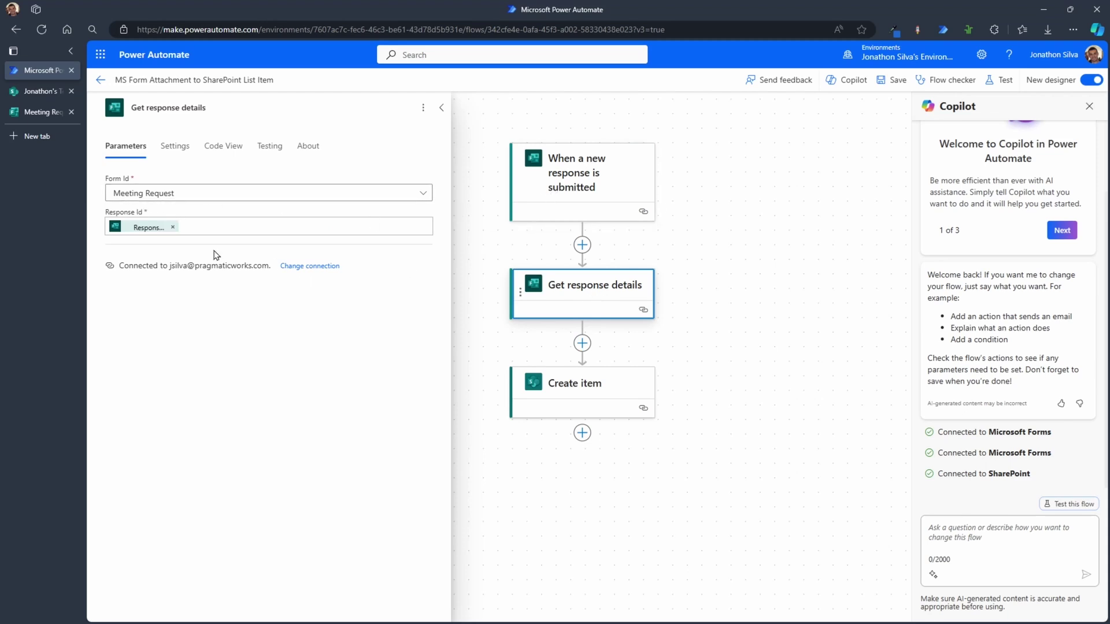
{"action": "mouse_move", "coordinate": [140, 234]}
Step: Inspect Create item's Title, Topic and Date Requested mappings and its advanced parameters list
{"action": "left_click", "coordinate": [579, 390]}
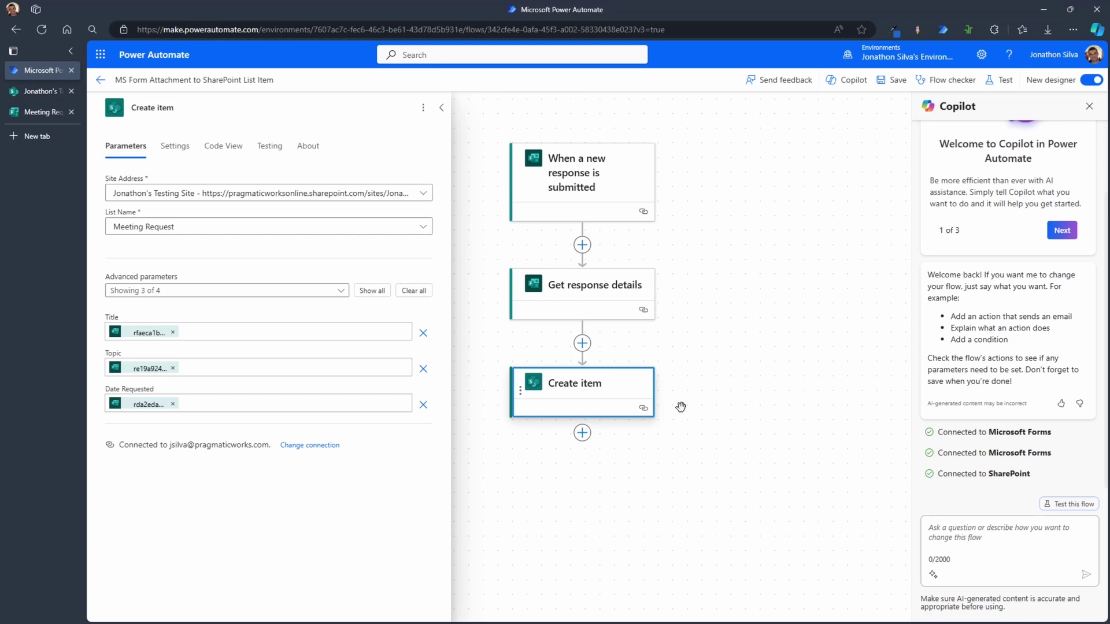
{"action": "left_click", "coordinate": [333, 296]}
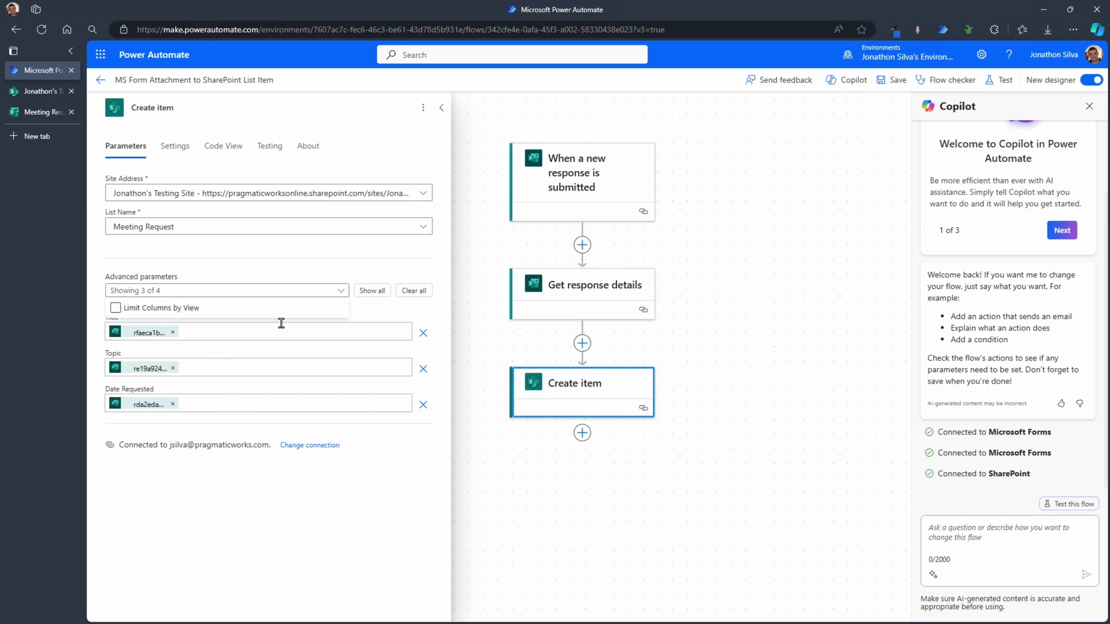
{"action": "left_click", "coordinate": [443, 317]}
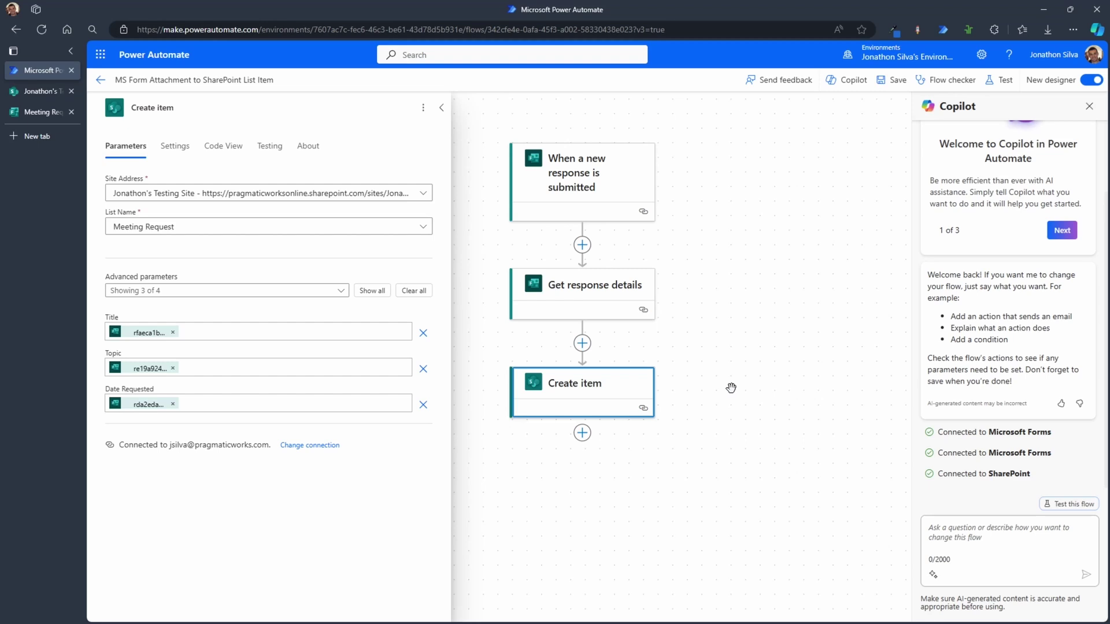
{"action": "left_click", "coordinate": [26, 113]}
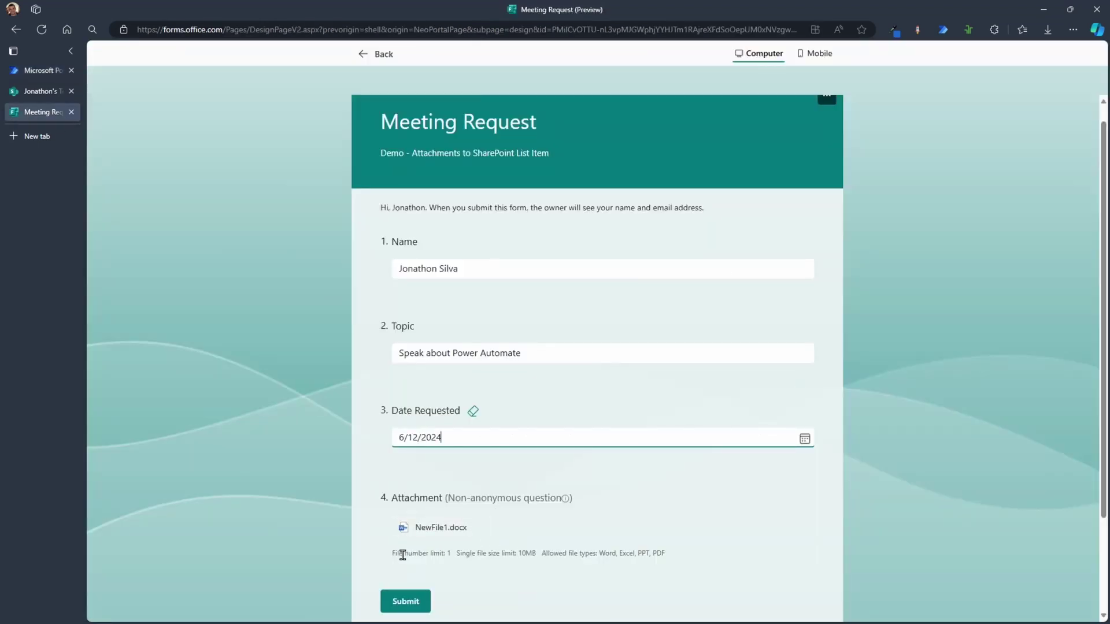
{"action": "left_click_drag", "start_coordinate": [392, 553], "coordinate": [457, 556]}
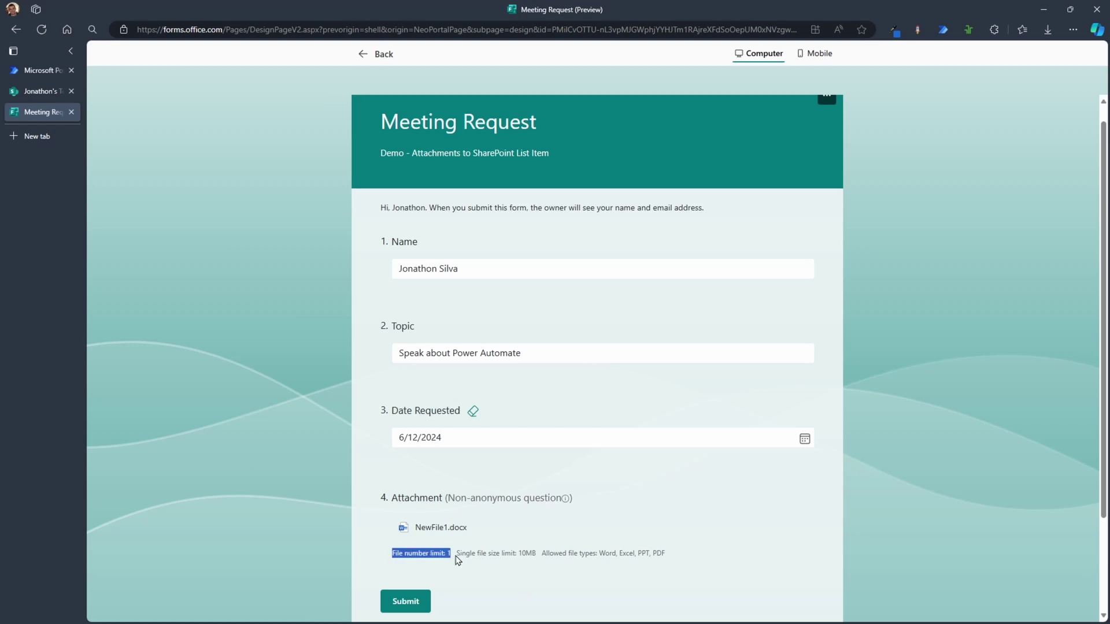
{"action": "left_click", "coordinate": [479, 579]}
{"action": "left_click", "coordinate": [33, 72]}
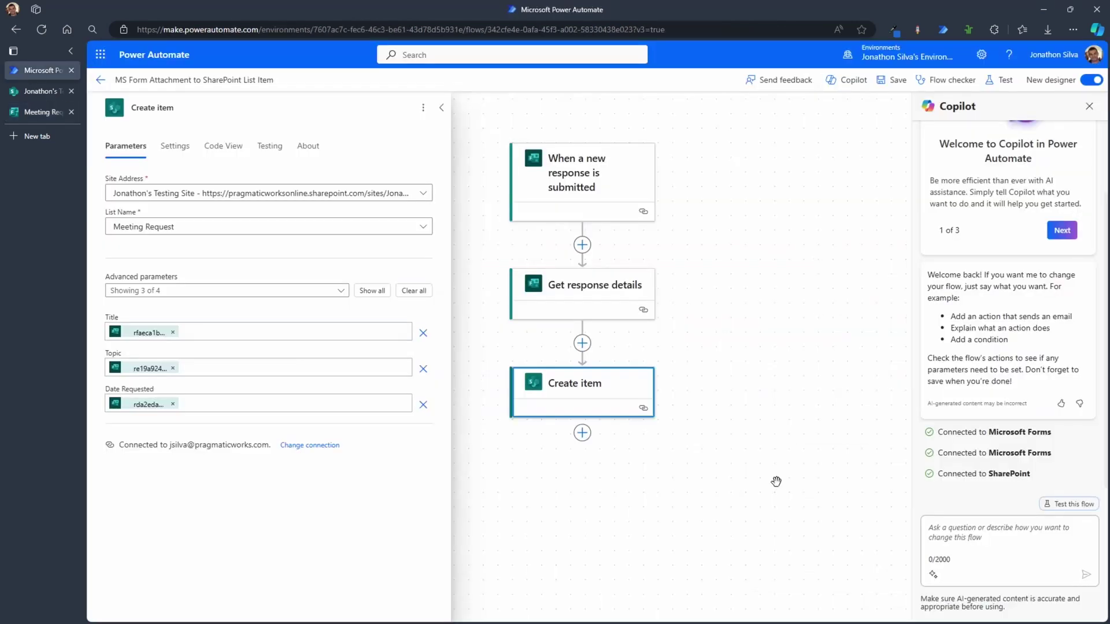
{"action": "scroll", "coordinate": [729, 376], "scroll_direction": "down", "scroll_amount": 2}
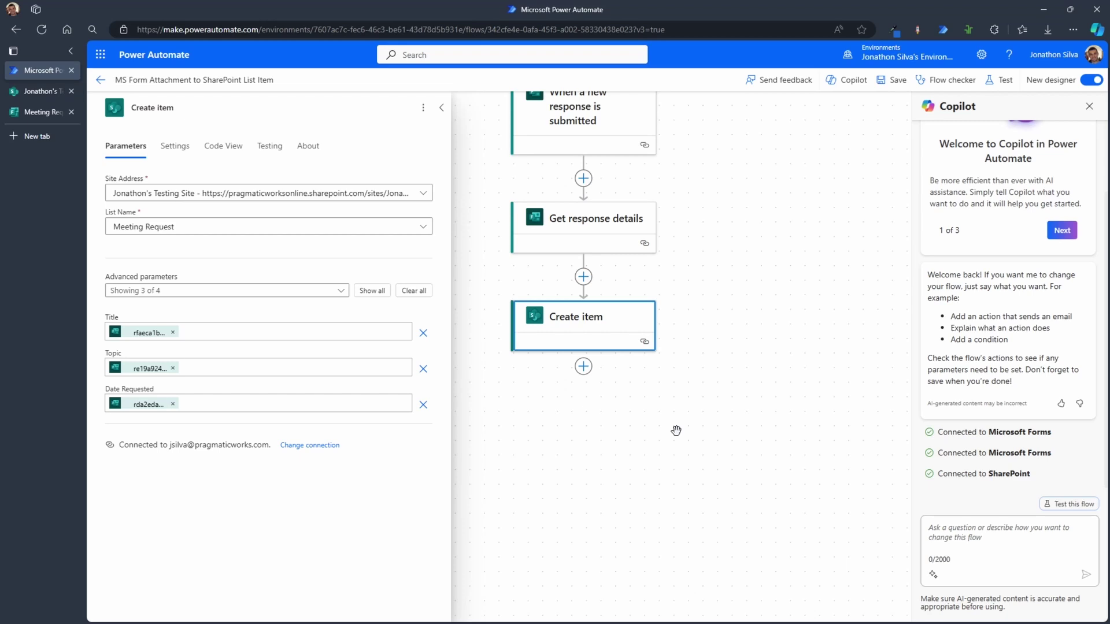
{"action": "left_click", "coordinate": [583, 367]}
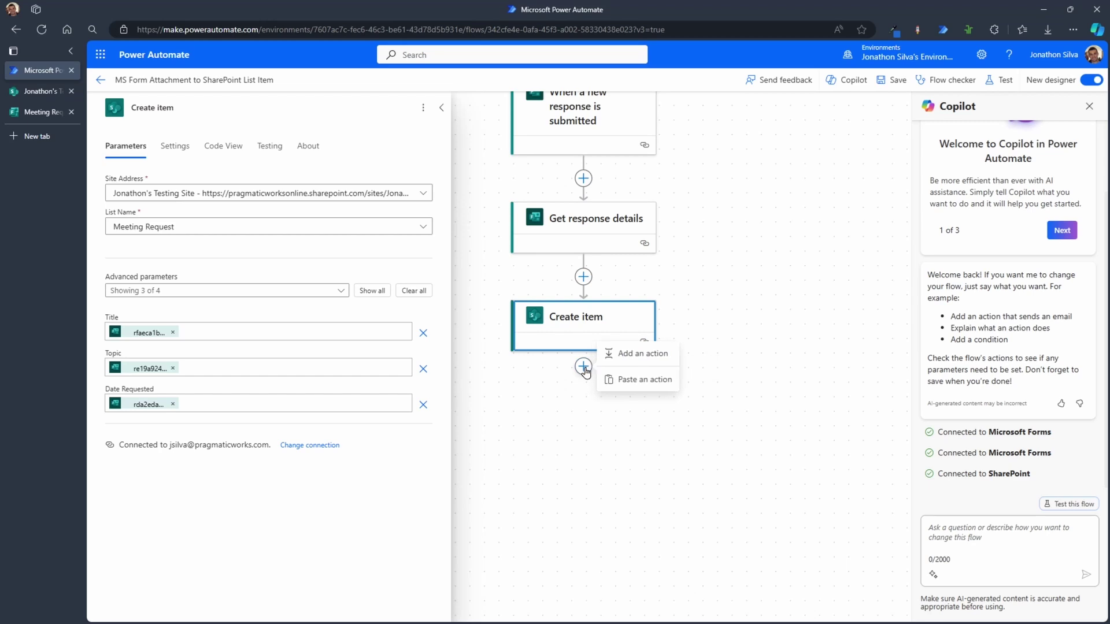
Step: Add an Apply to each loop after Create item and bring it to the canvas centre
{"action": "left_click", "coordinate": [642, 354]}
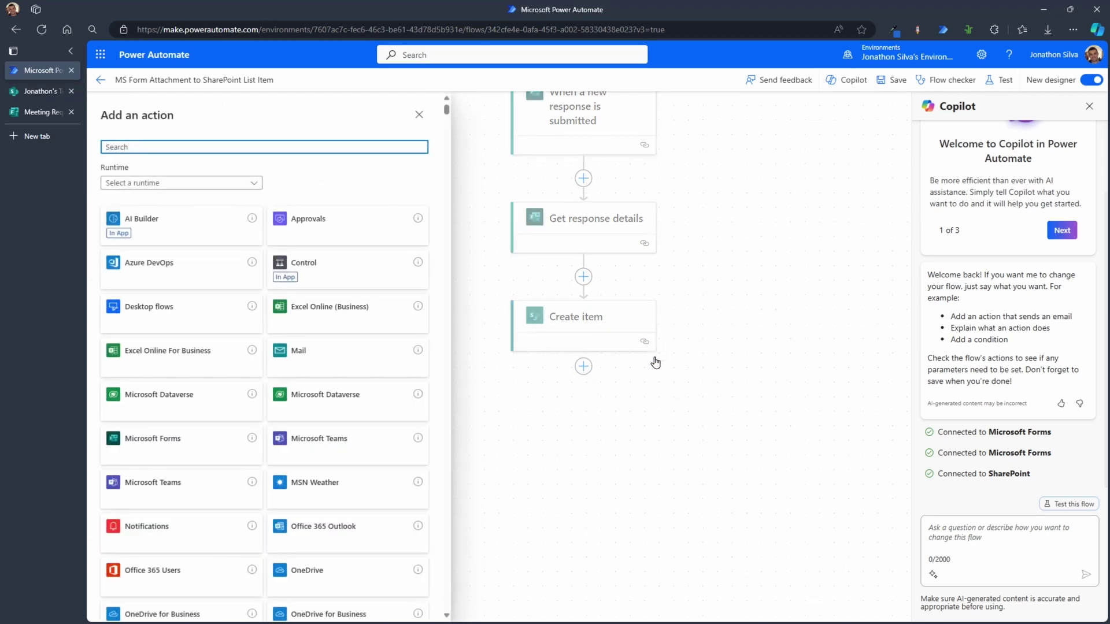
{"action": "type", "text": "apply to each"}
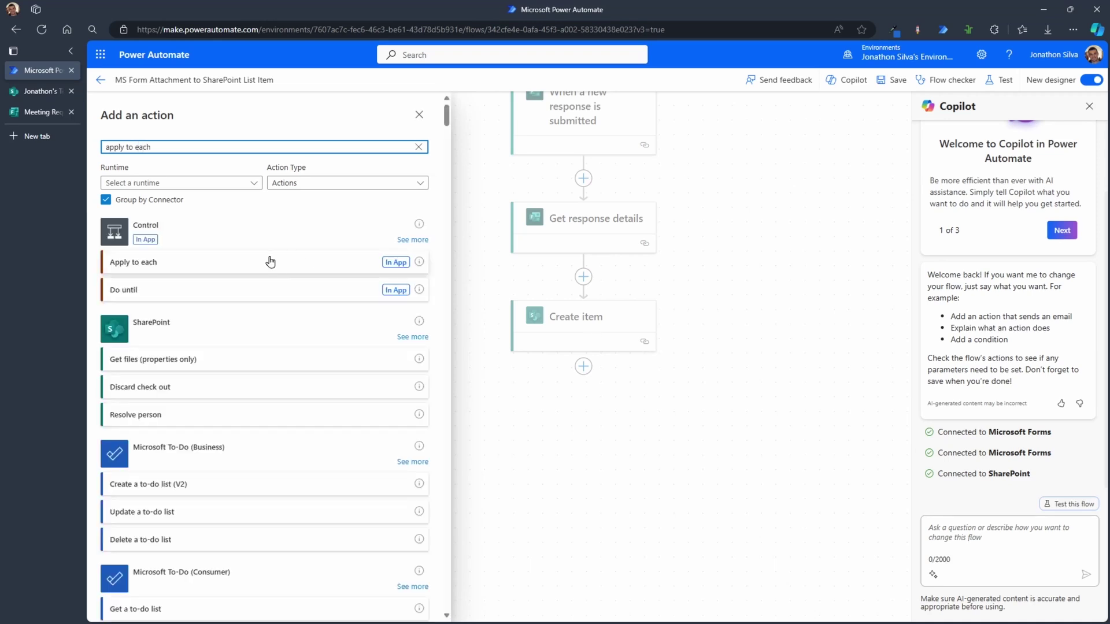
{"action": "left_click", "coordinate": [268, 261]}
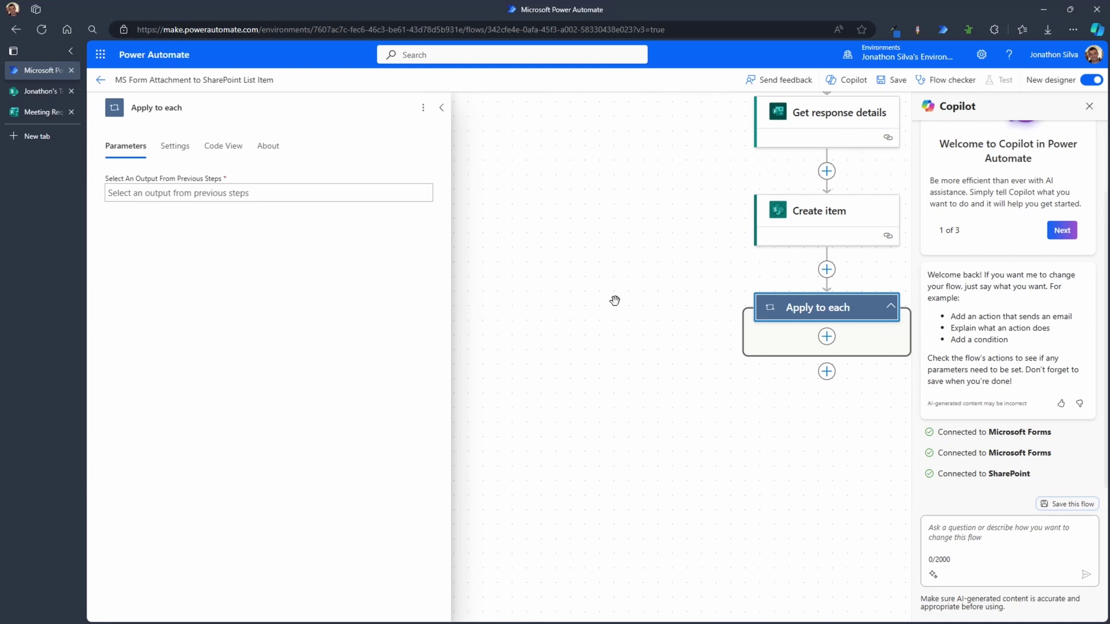
{"action": "left_click", "coordinate": [51, 118]}
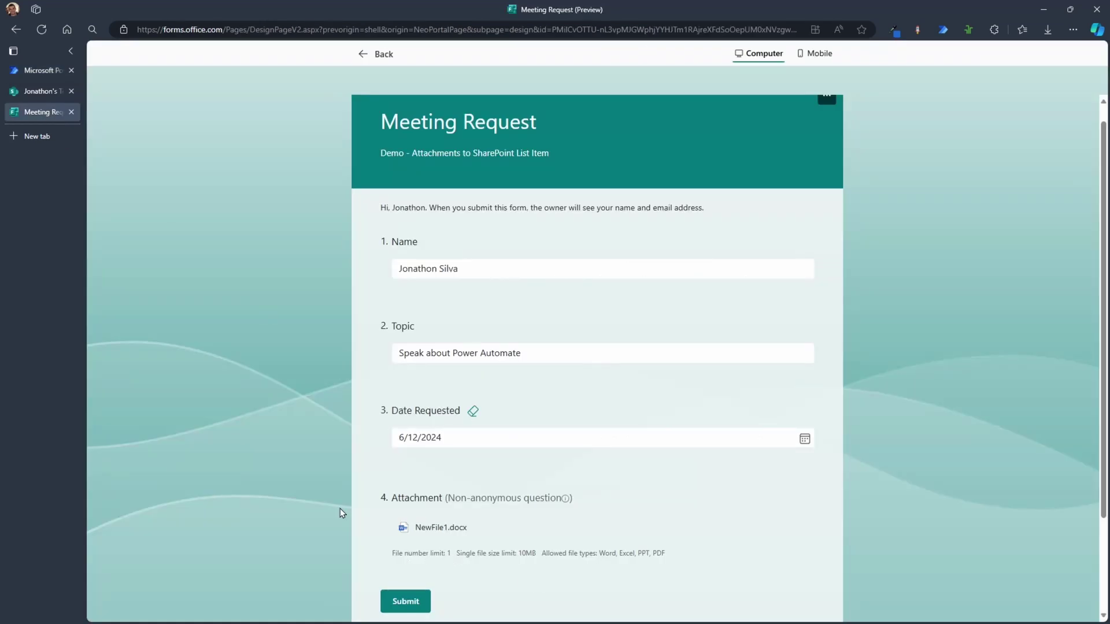
{"action": "left_click", "coordinate": [45, 74]}
{"action": "left_click_drag", "start_coordinate": [706, 428], "coordinate": [547, 458]}
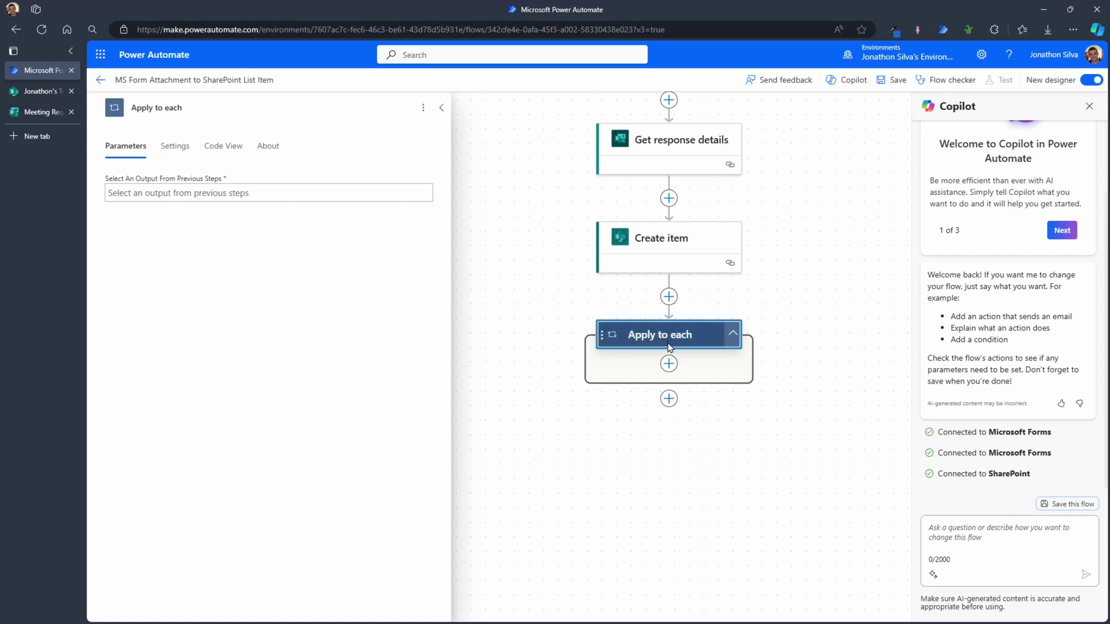
Step: Open the expression editor for the loop's required output
{"action": "left_click", "coordinate": [272, 196]}
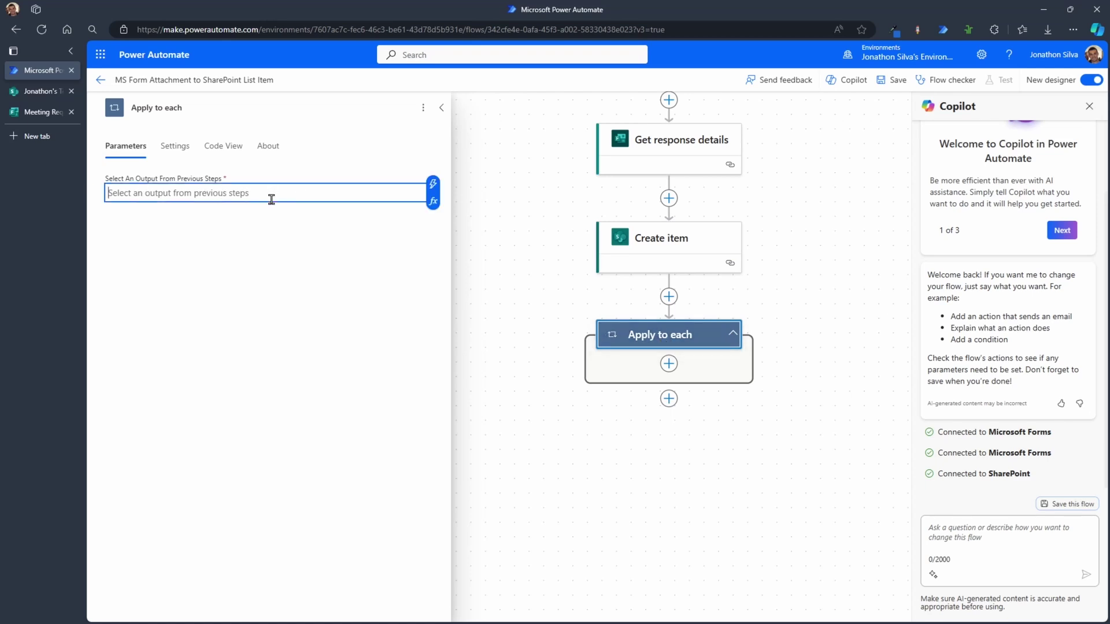
{"action": "left_click", "coordinate": [654, 339]}
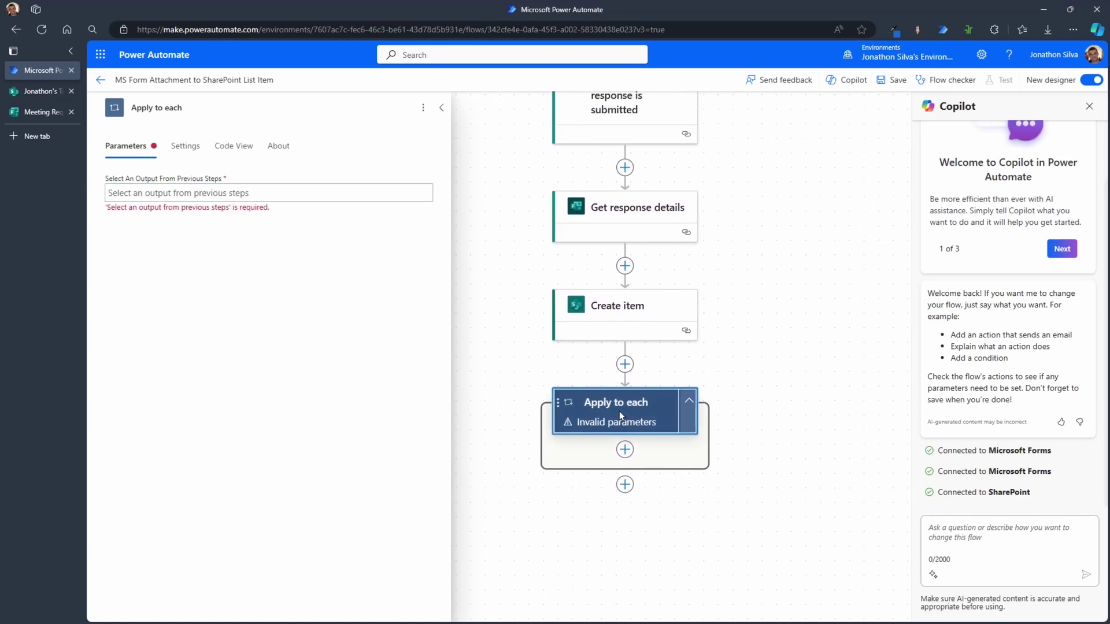
{"action": "left_click", "coordinate": [276, 194]}
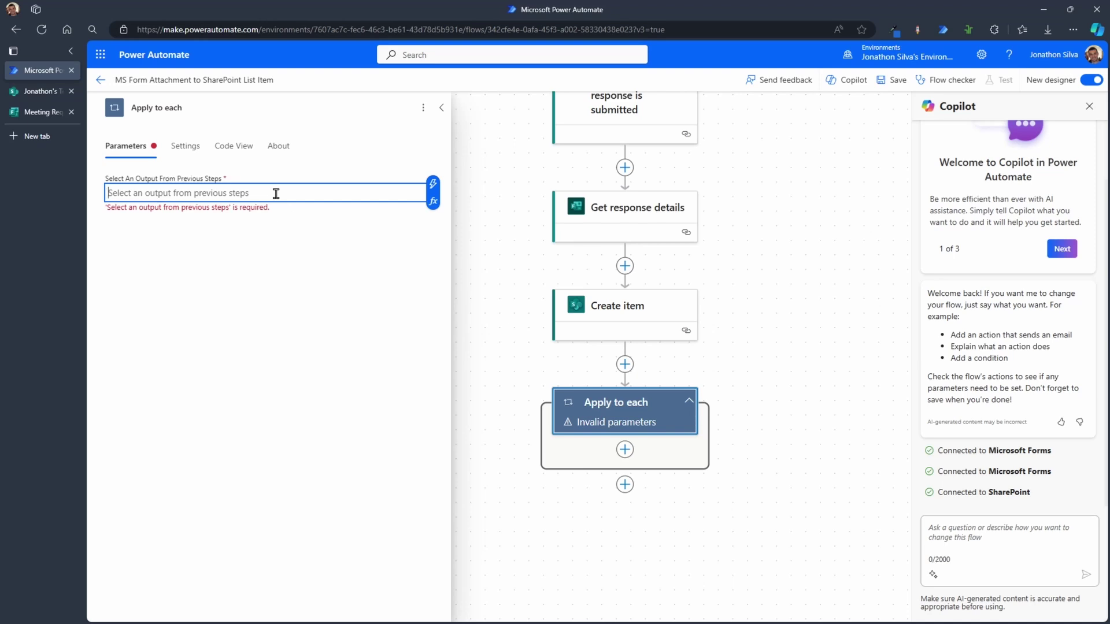
{"action": "left_click", "coordinate": [433, 202]}
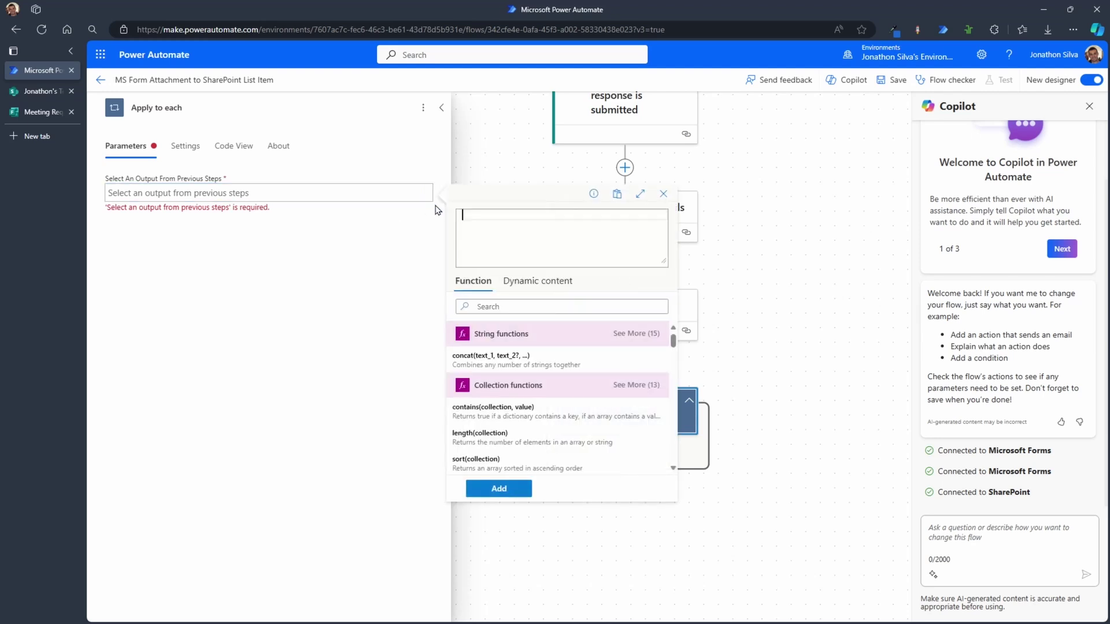
Step: Leave the json( output expression unfinished and return to Create item's parameters
{"action": "type", "text": "json"}
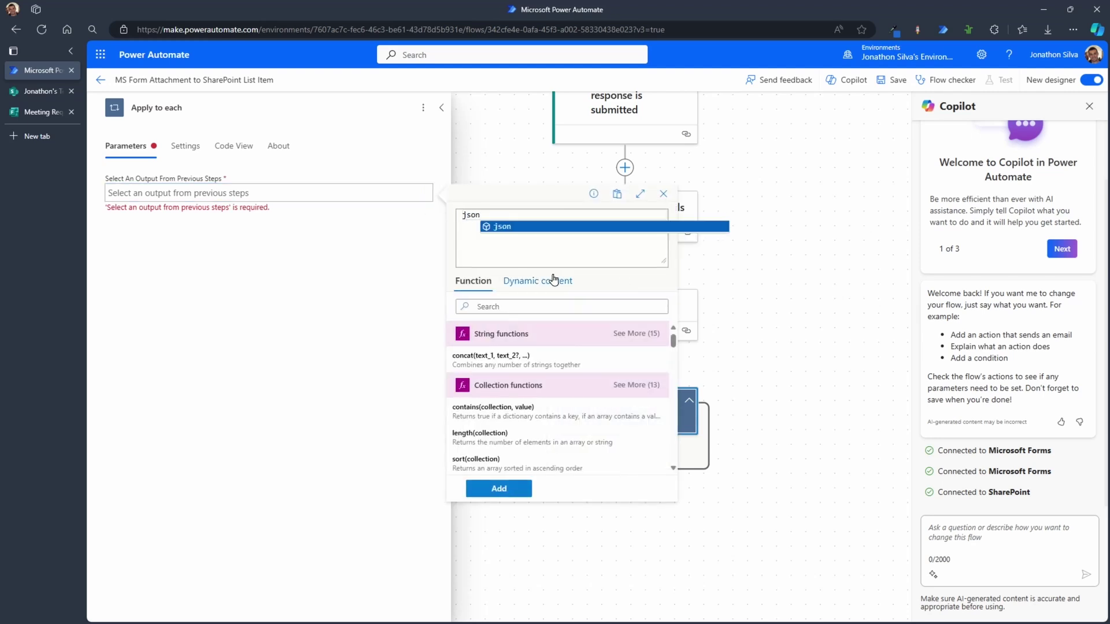
{"action": "left_click", "coordinate": [539, 227]}
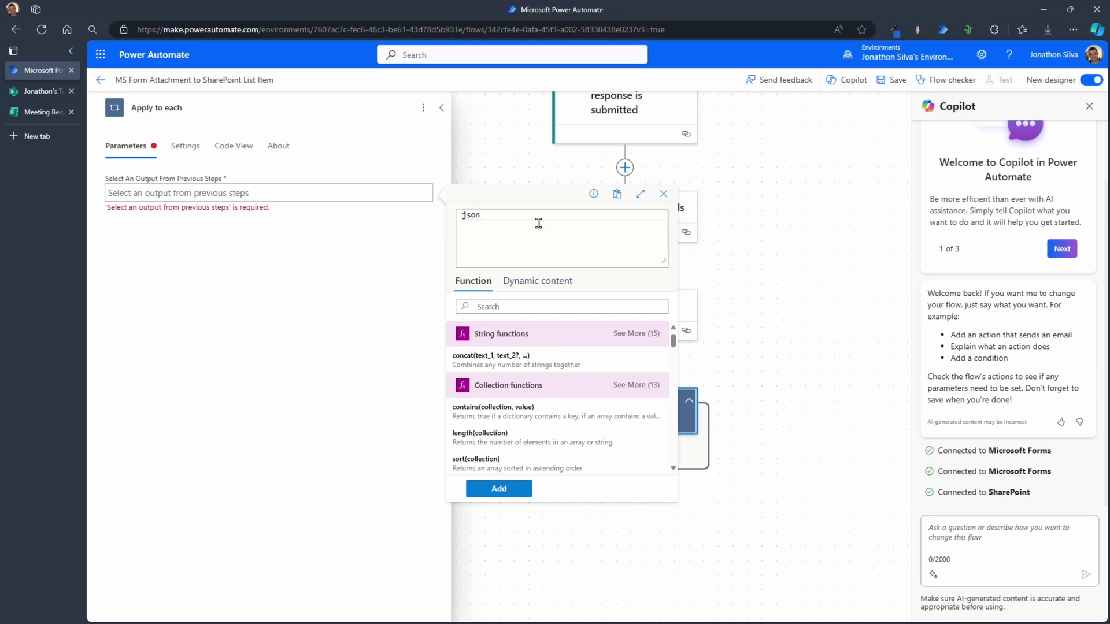
{"action": "type", "text": "("}
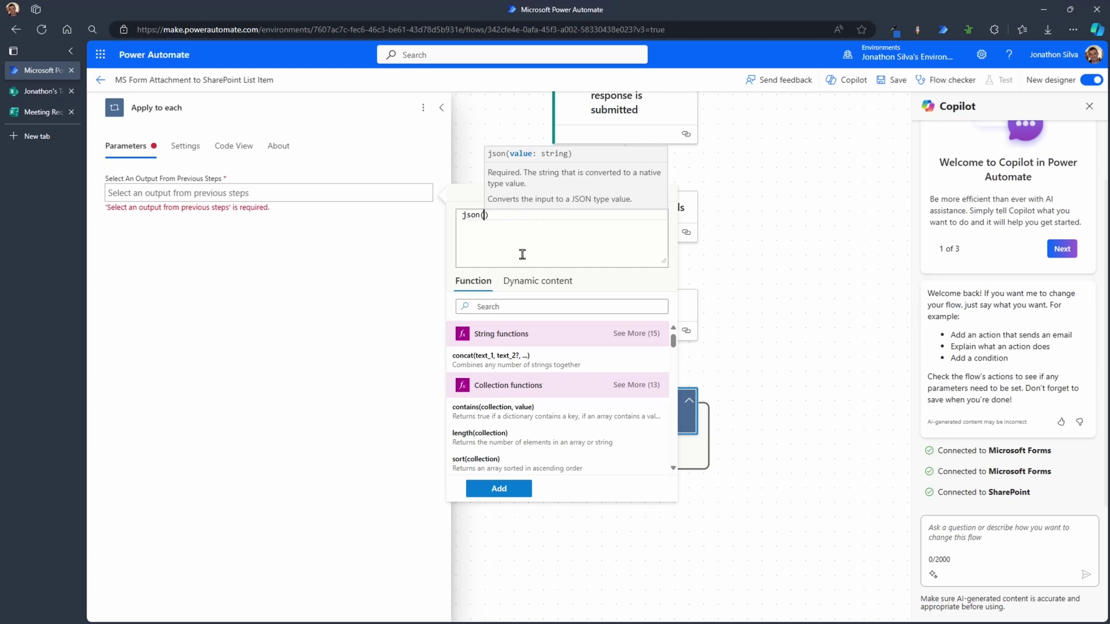
{"action": "left_click", "coordinate": [549, 284]}
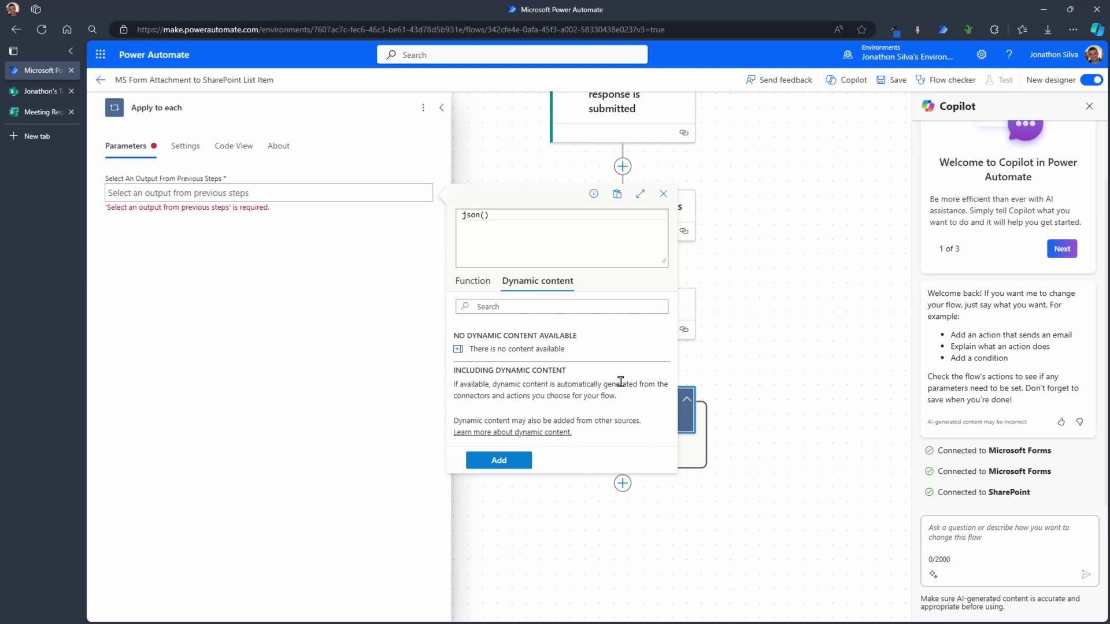
{"action": "left_click", "coordinate": [744, 332]}
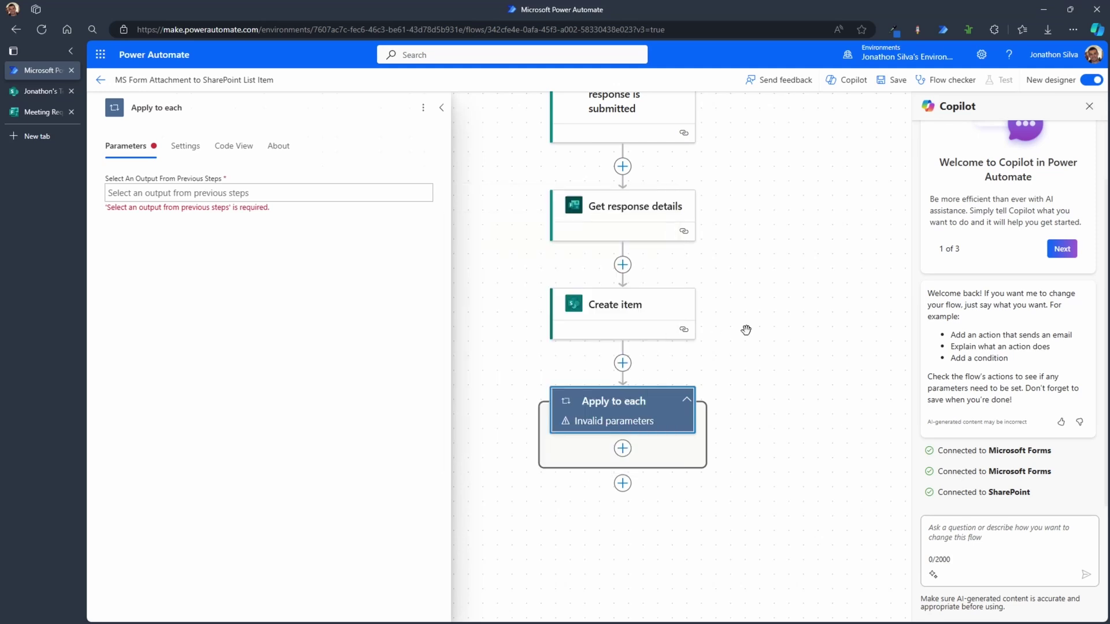
{"action": "left_click", "coordinate": [632, 307]}
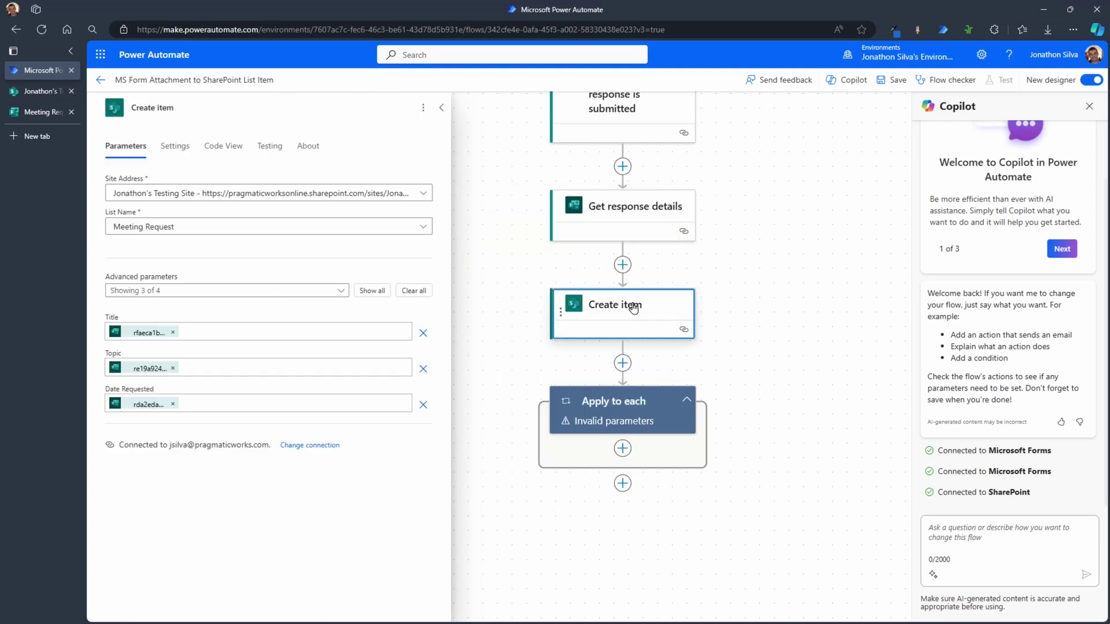
{"action": "left_click", "coordinate": [270, 334]}
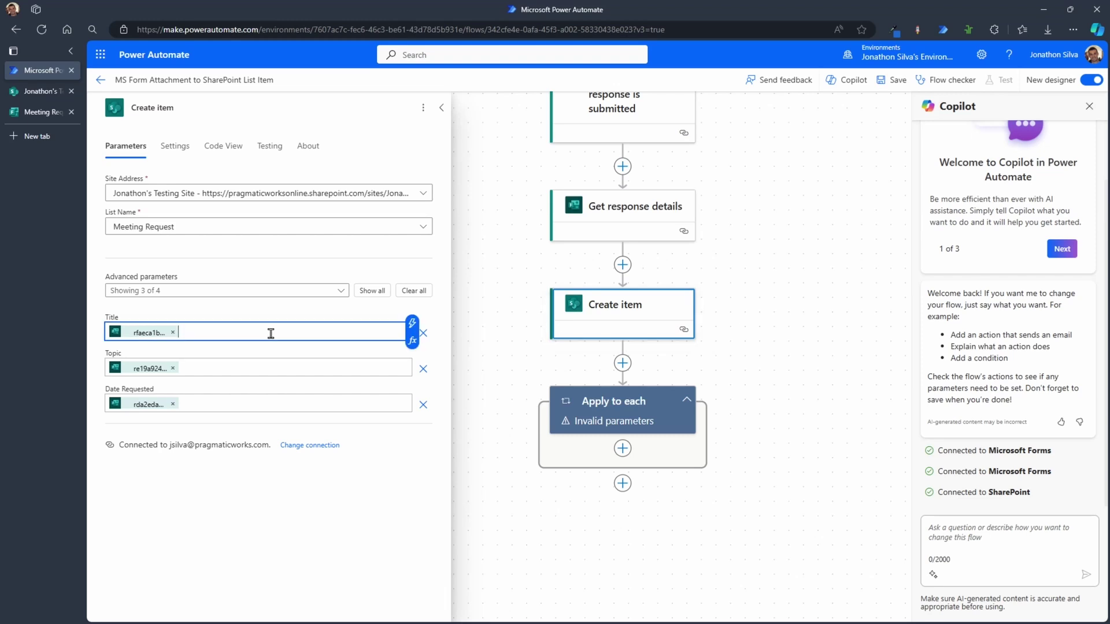
{"action": "left_click", "coordinate": [414, 327]}
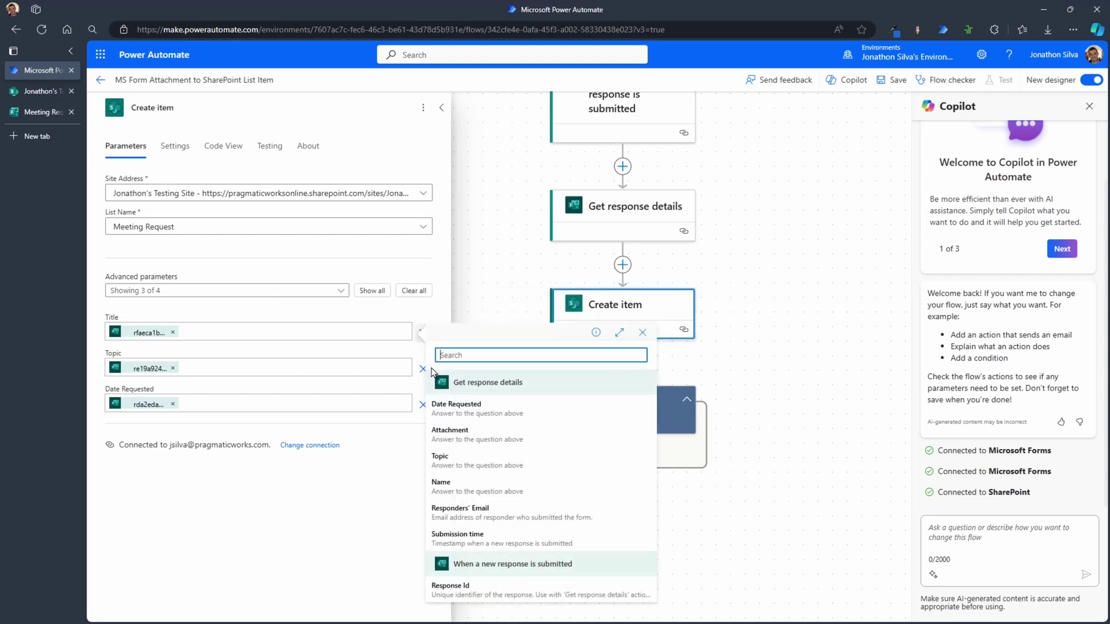
{"action": "left_click", "coordinate": [468, 441]}
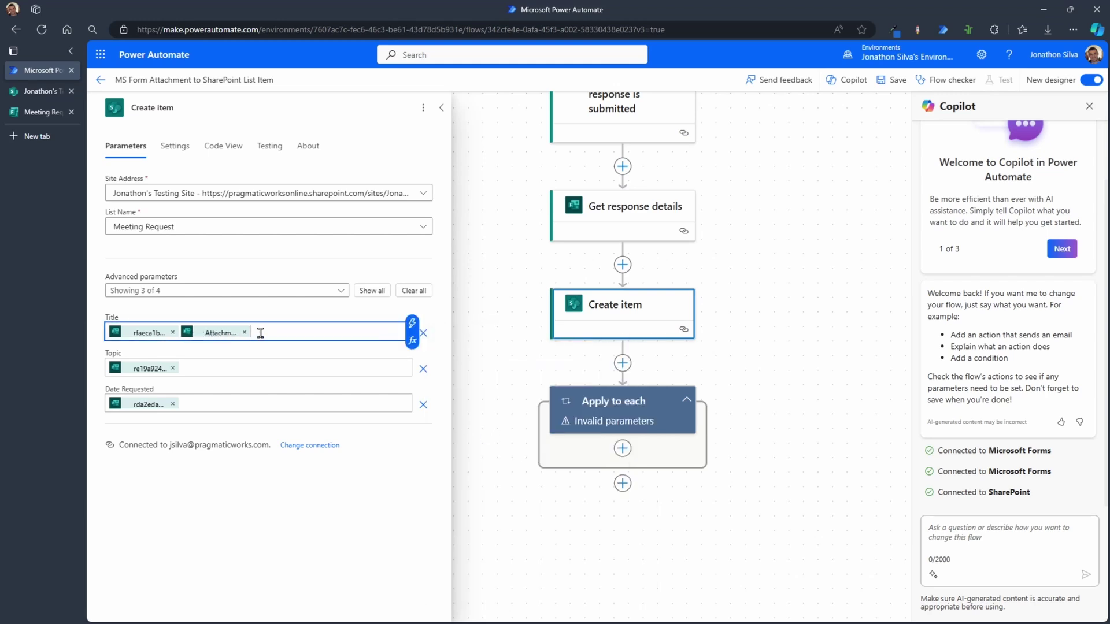
{"action": "left_click", "coordinate": [200, 334]}
{"action": "left_click", "coordinate": [245, 332]}
Step: Enter json( with the pasted Get_response_details attachment reference as the loop's output expression
{"action": "left_click", "coordinate": [617, 404]}
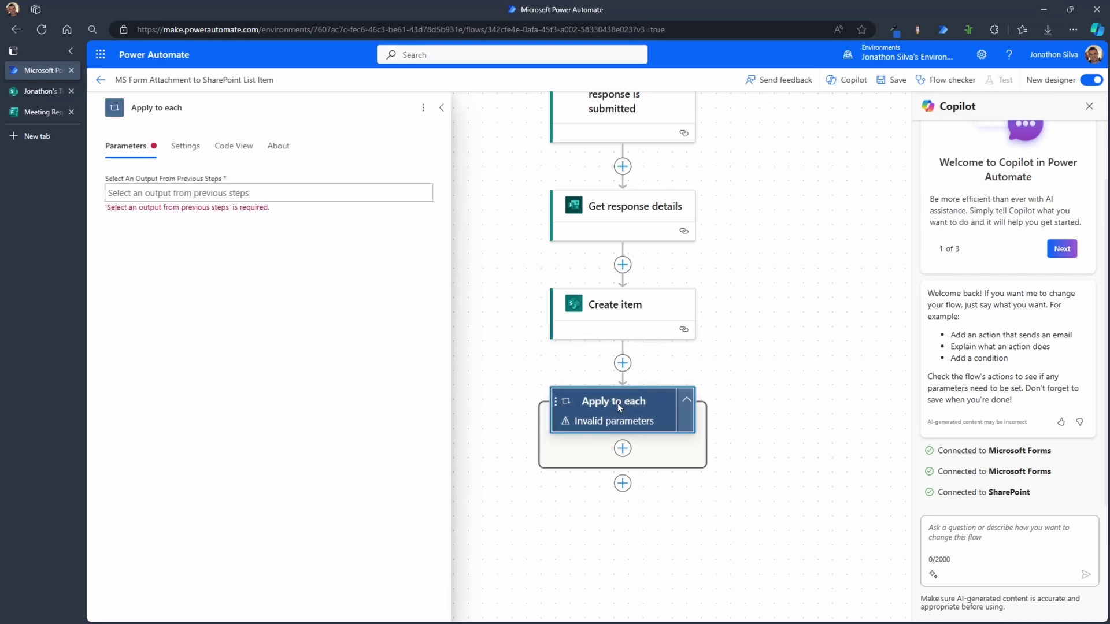
{"action": "left_click", "coordinate": [233, 195]}
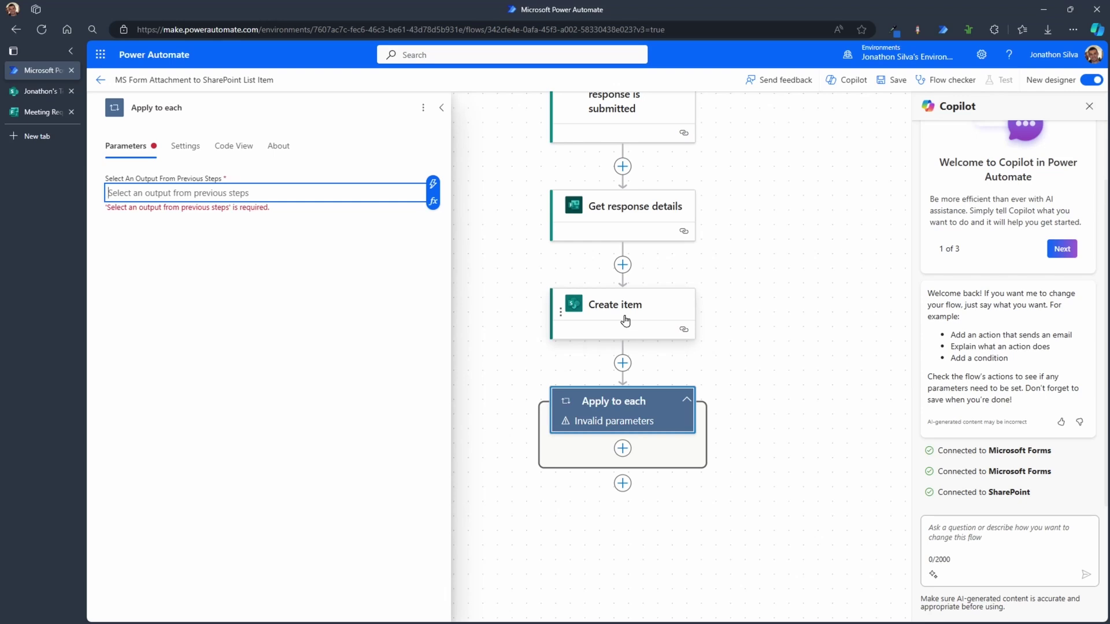
{"action": "left_click", "coordinate": [433, 201]}
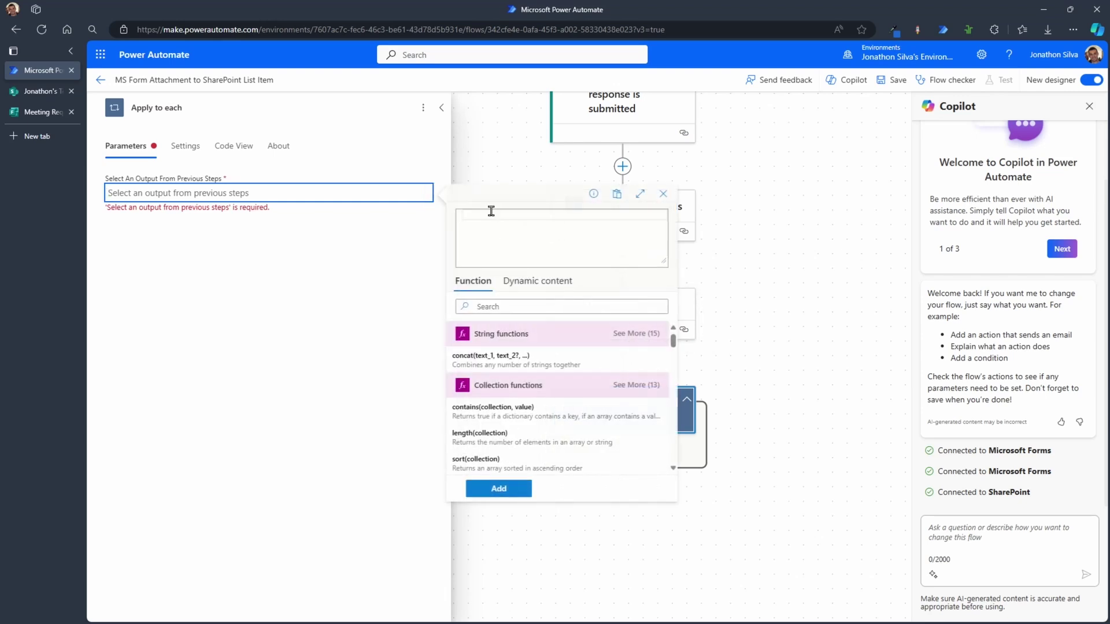
{"action": "type", "text": "json("}
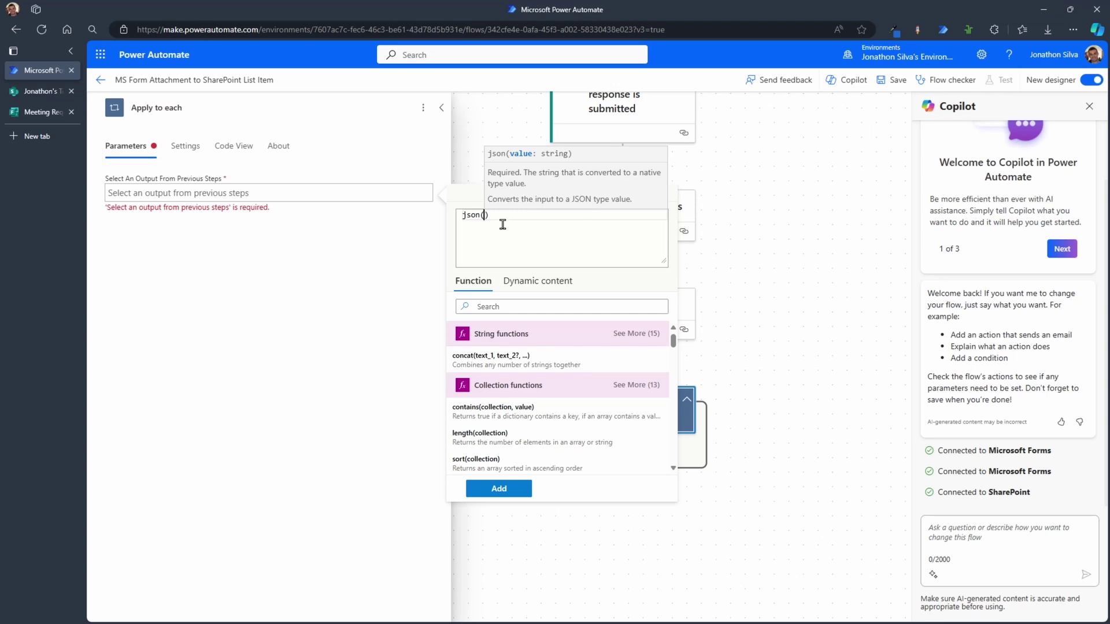
{"action": "type", "text": "@{body('Get_response_details')?['r25a7738f4c9146ef9d0a4f0c8462ee6a']}"}
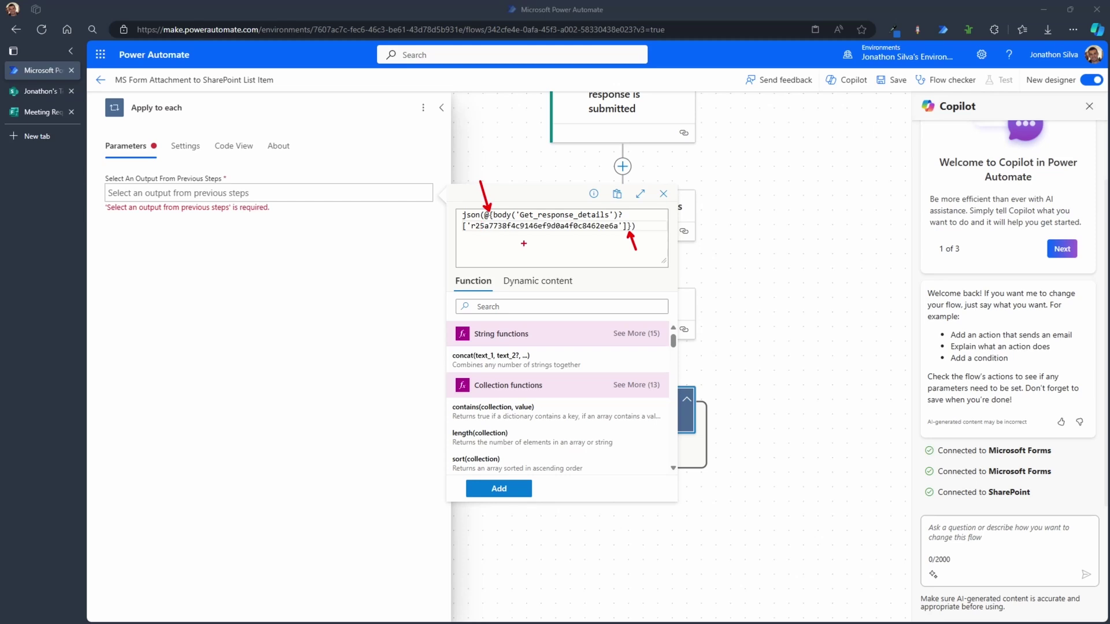
Step: Strip the extra @{ and } characters and add the json expression to the loop
{"action": "left_click_drag", "start_coordinate": [484, 214], "coordinate": [494, 214]}
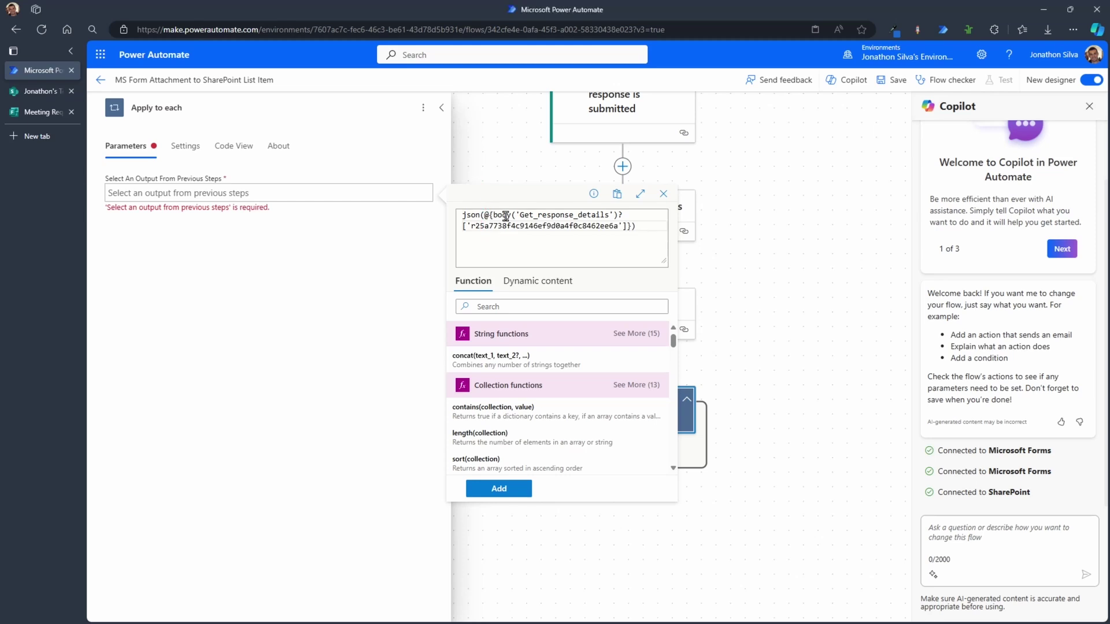
{"action": "key", "text": "Delete"}
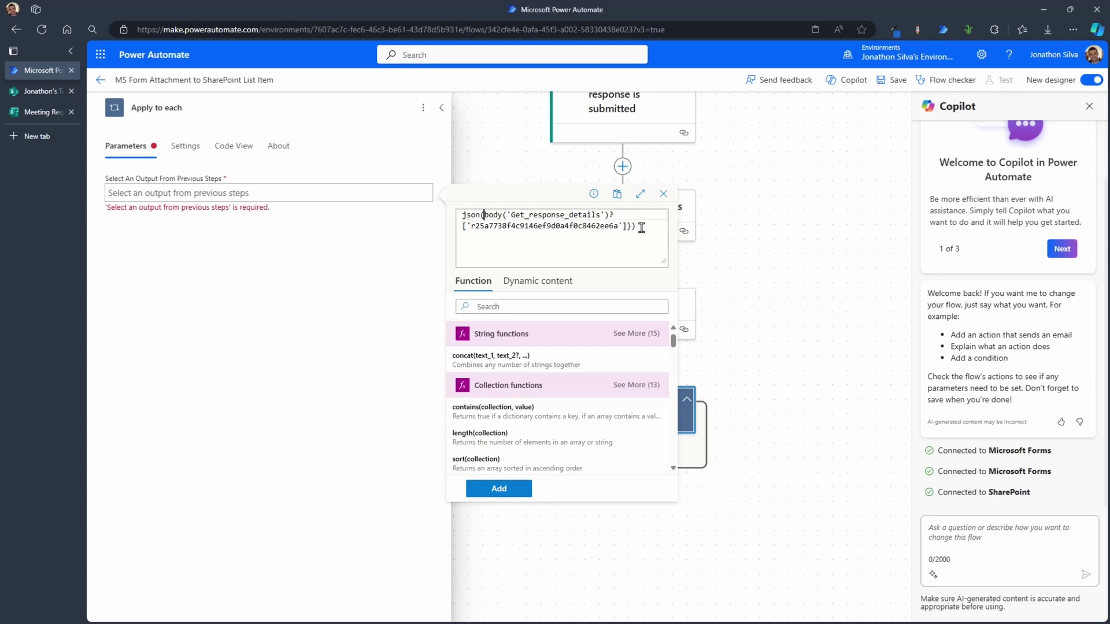
{"action": "left_click", "coordinate": [631, 227]}
{"action": "key", "text": "BackSpace"}
{"action": "type", "text": "]"}
{"action": "key", "text": "BackSpace"}
{"action": "left_click", "coordinate": [500, 490]}
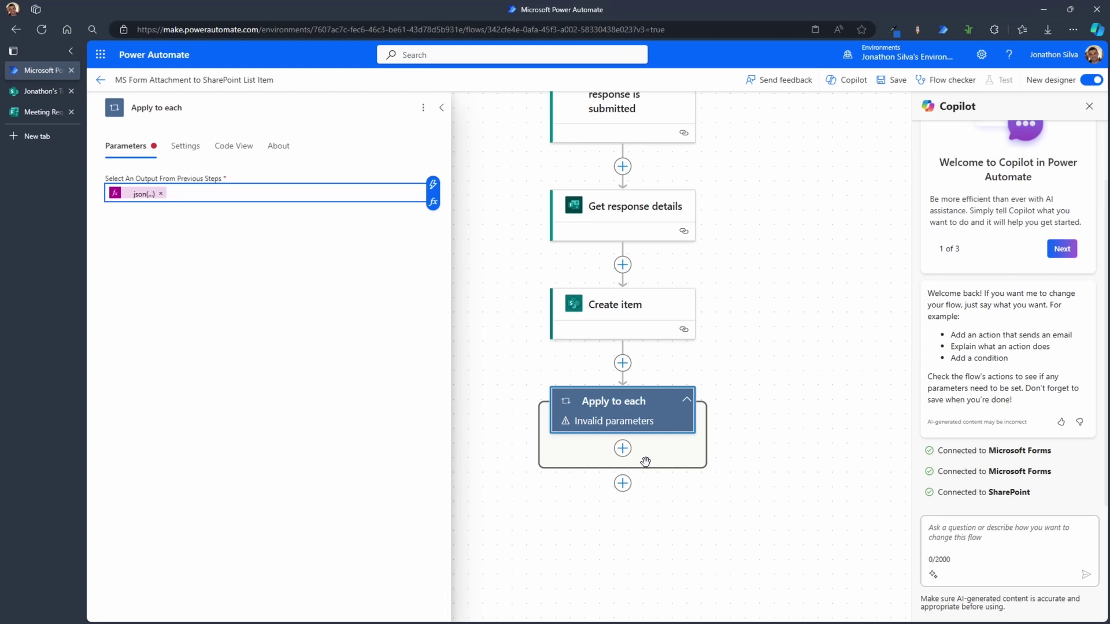
{"action": "left_click", "coordinate": [626, 458]}
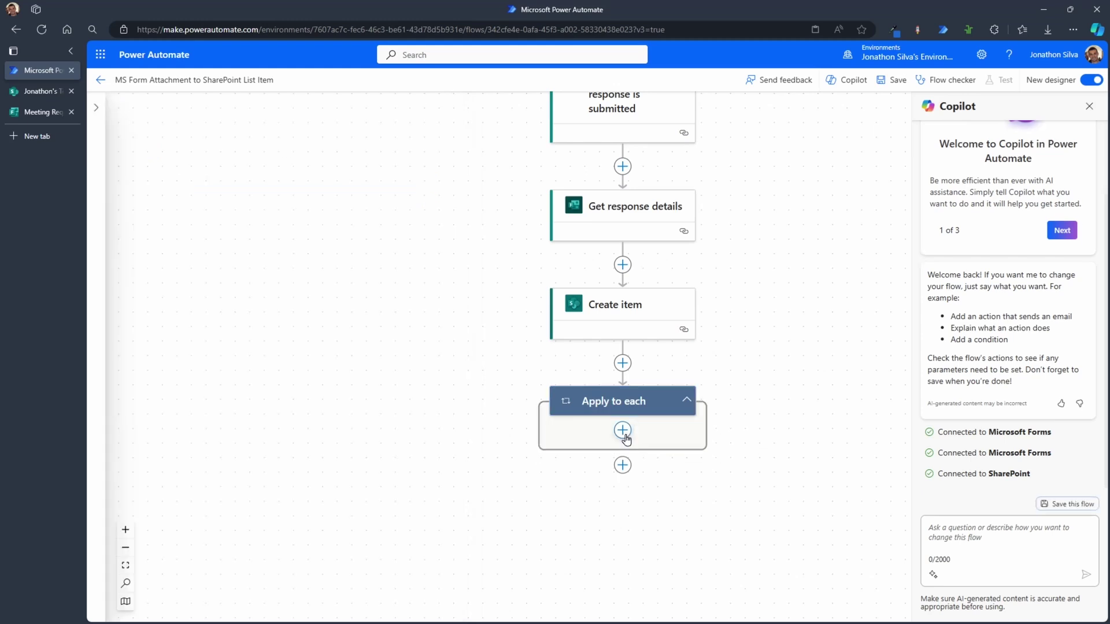
Step: Search 'get file content' and add OneDrive for Business Get file content inside the loop
{"action": "left_click", "coordinate": [623, 431]}
{"action": "left_click", "coordinate": [672, 428]}
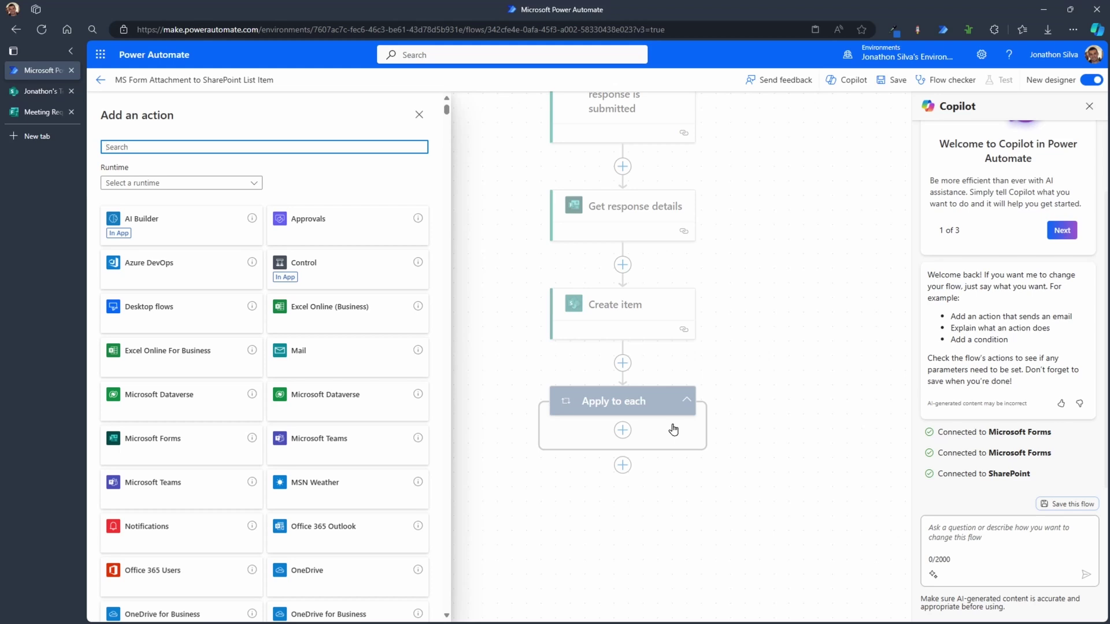
{"action": "type", "text": "get file "}
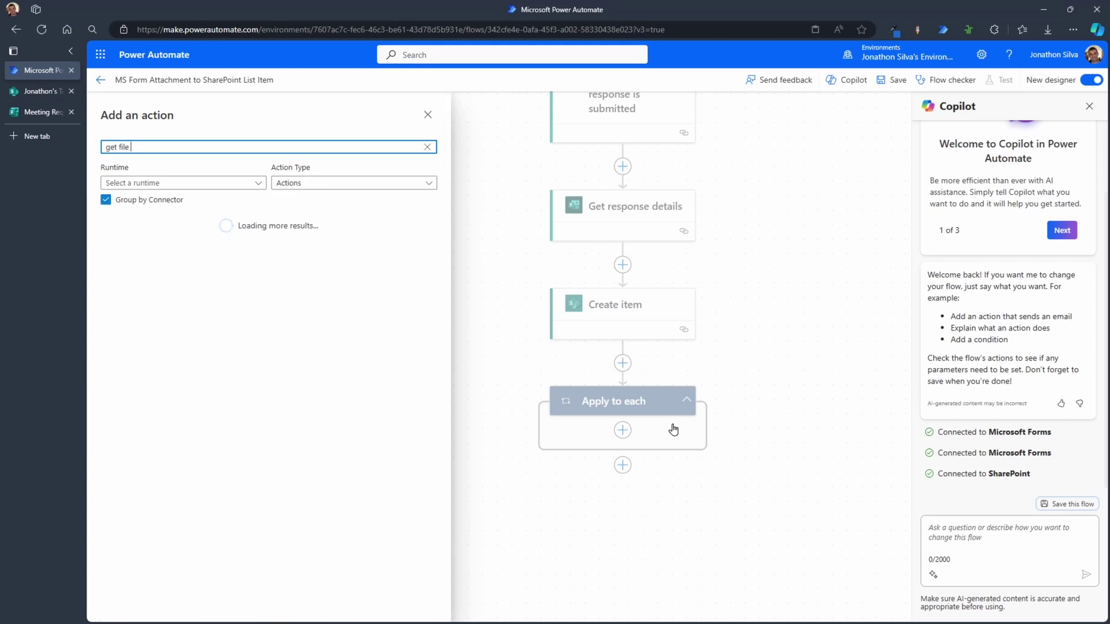
{"action": "type", "text": "content"}
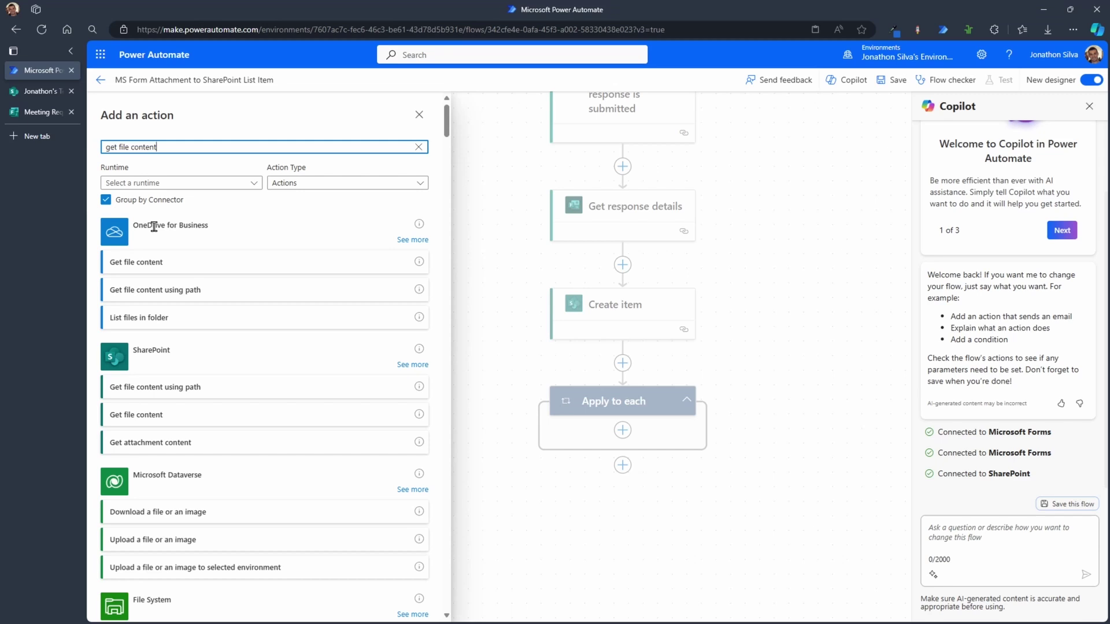
{"action": "left_click", "coordinate": [211, 264]}
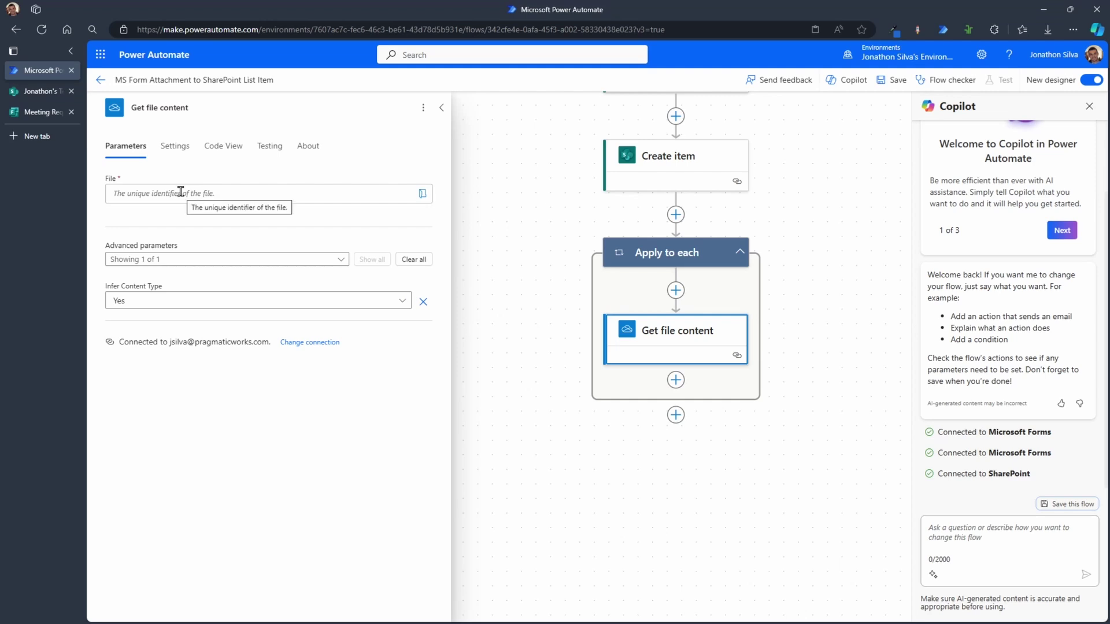
{"action": "left_click", "coordinate": [269, 194]}
Step: Try the form's Attachment answer as the File value, then remove it again
{"action": "left_click", "coordinate": [138, 195]}
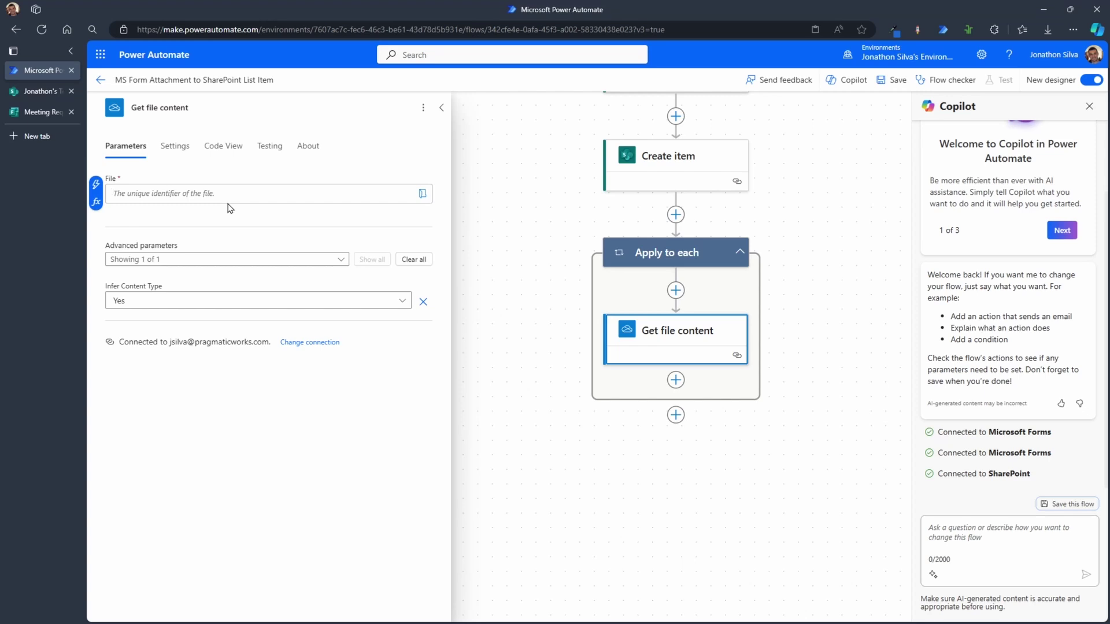
{"action": "left_click", "coordinate": [97, 187]}
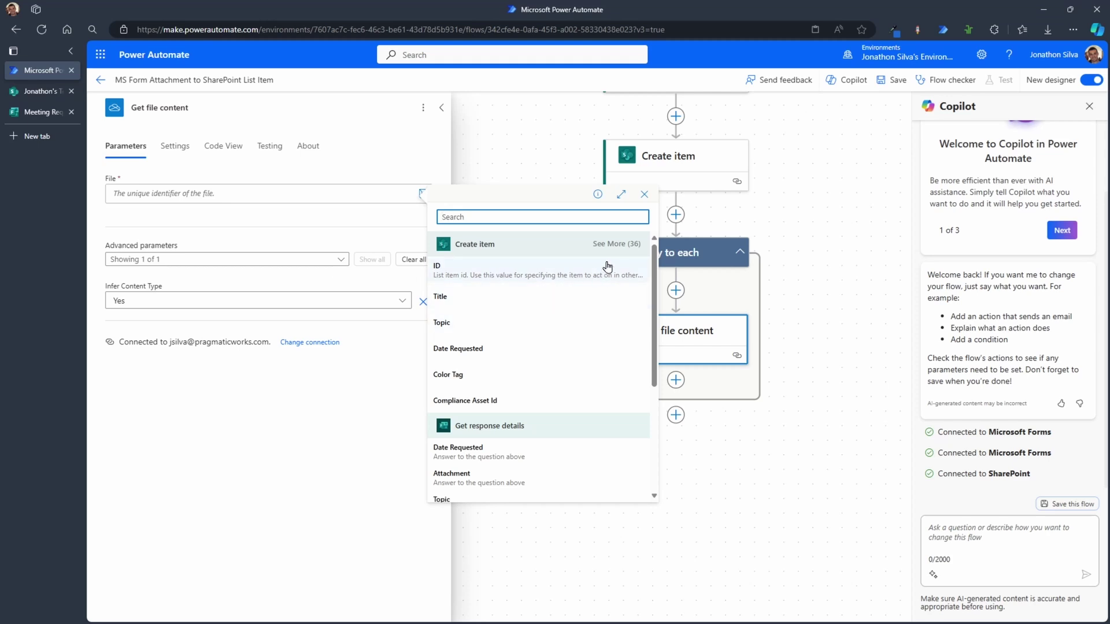
{"action": "scroll", "coordinate": [570, 387], "scroll_direction": "down", "scroll_amount": 3}
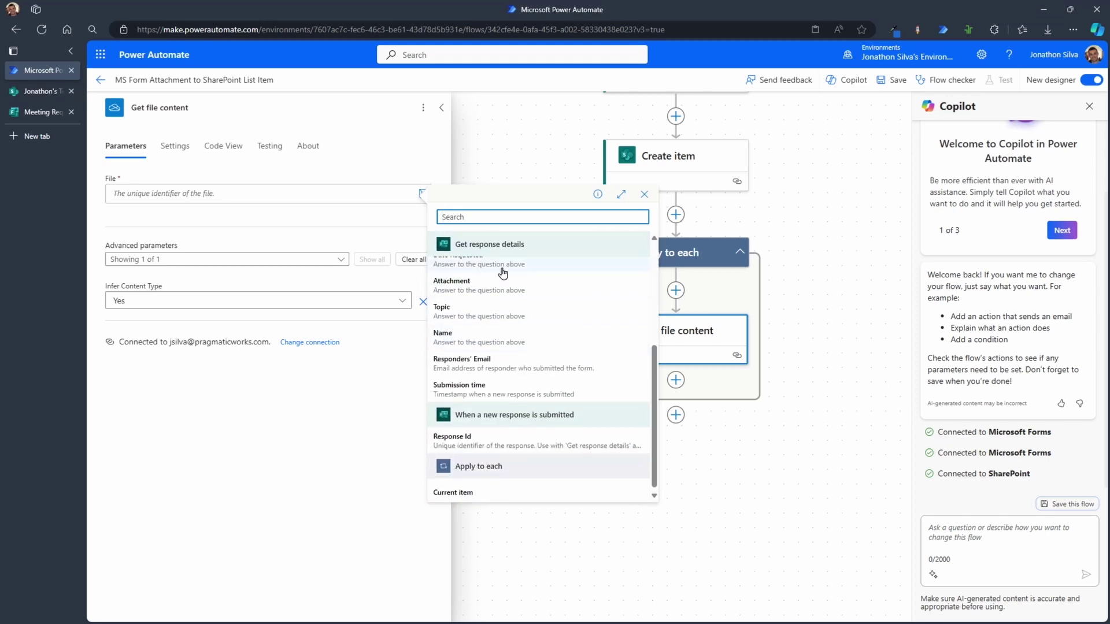
{"action": "scroll", "coordinate": [538, 354], "scroll_direction": "up", "scroll_amount": 1}
{"action": "scroll", "coordinate": [538, 354], "scroll_direction": "up", "scroll_amount": 1}
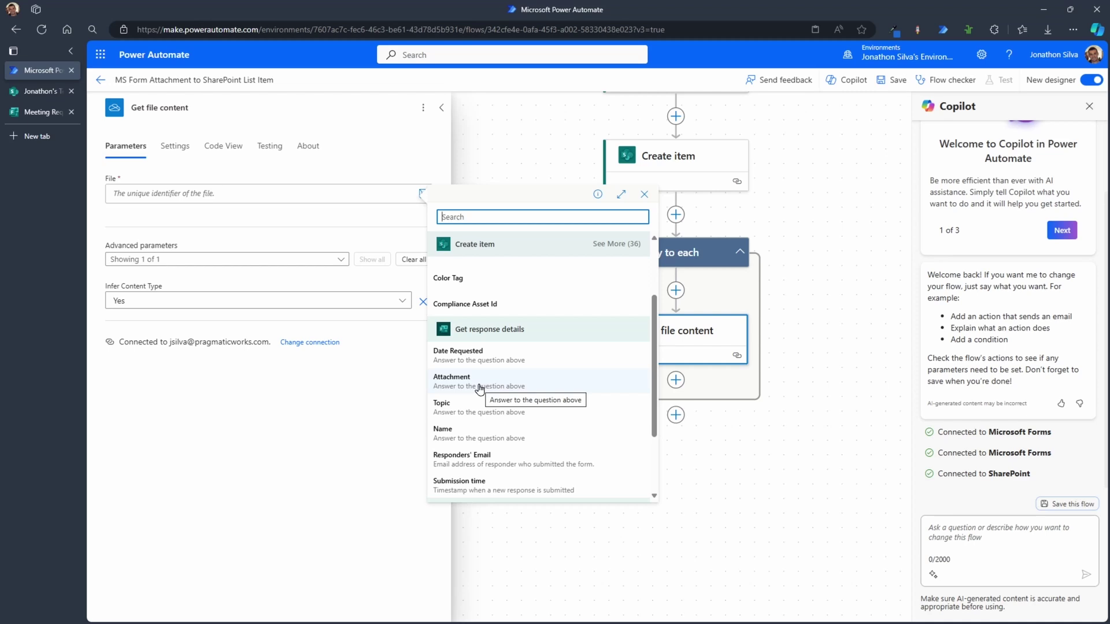
{"action": "left_click", "coordinate": [479, 382]}
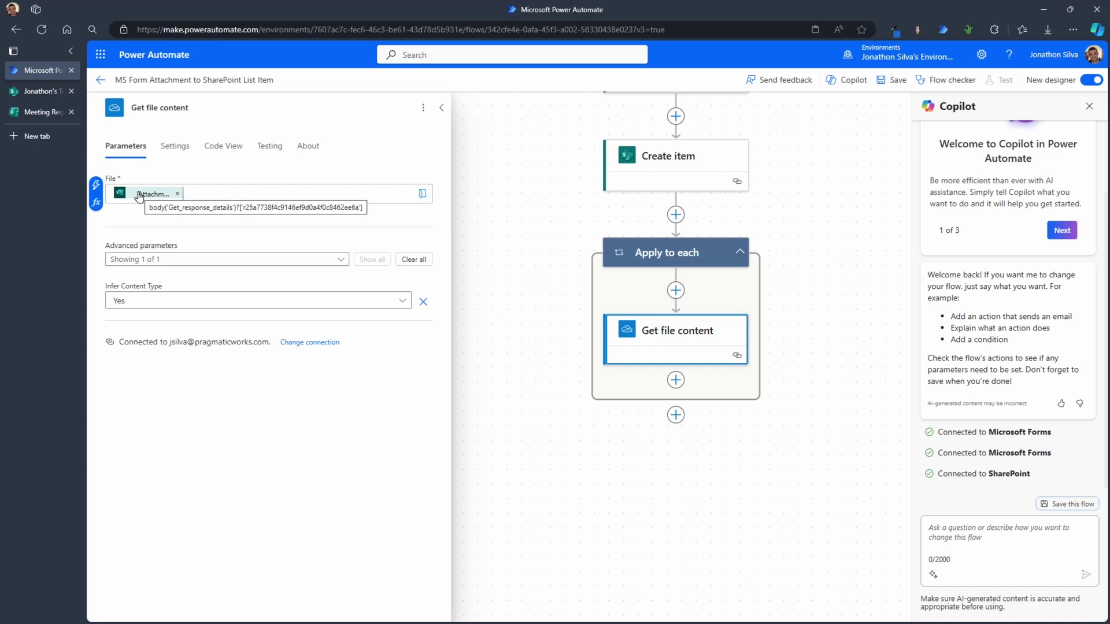
{"action": "left_click", "coordinate": [178, 194]}
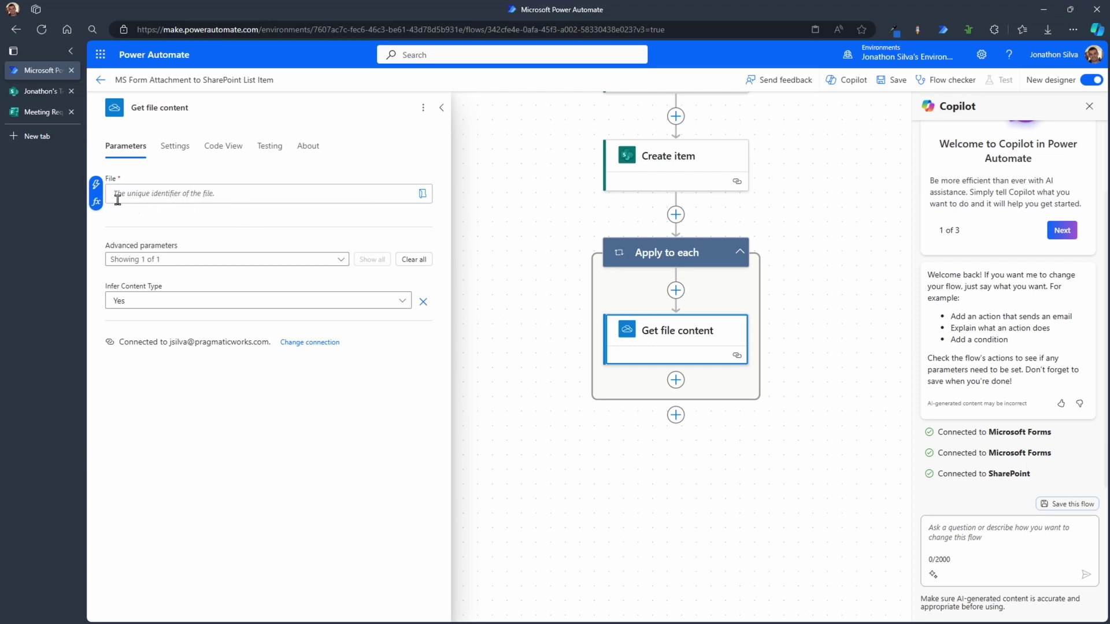
Step: Set Get file content's File to the expression item()?['id']
{"action": "left_click", "coordinate": [96, 201]}
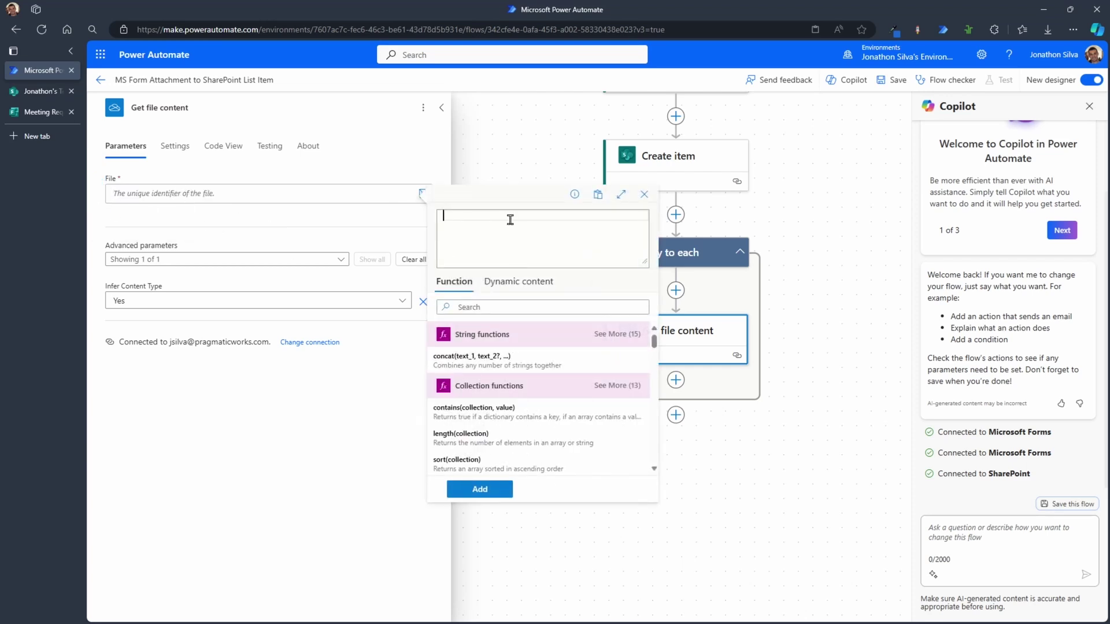
{"action": "type", "text": "item"}
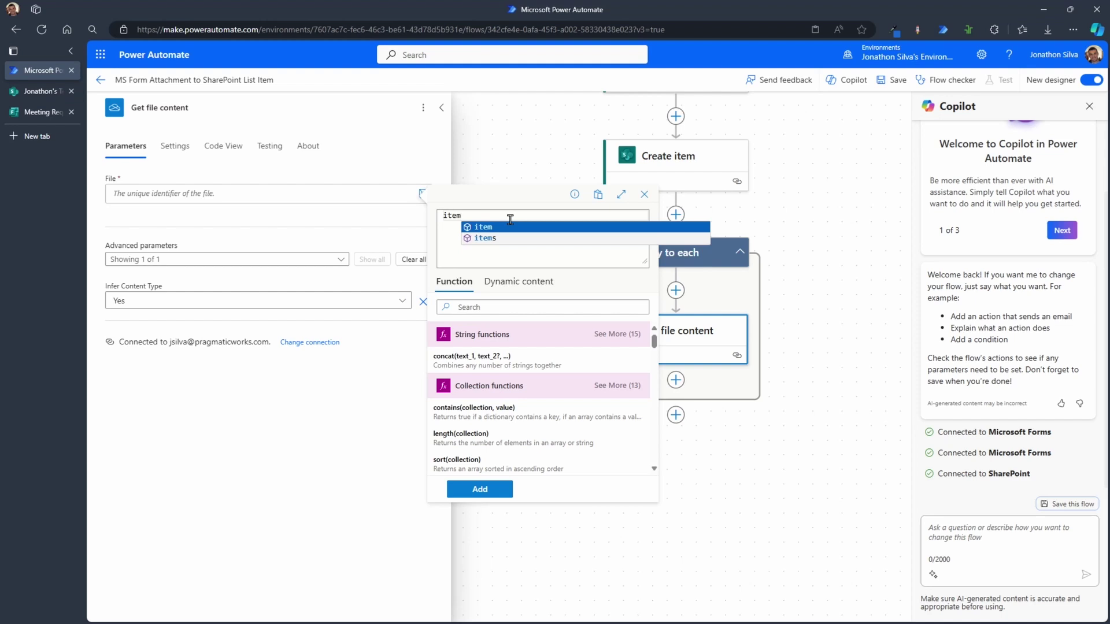
{"action": "key", "text": "Return"}
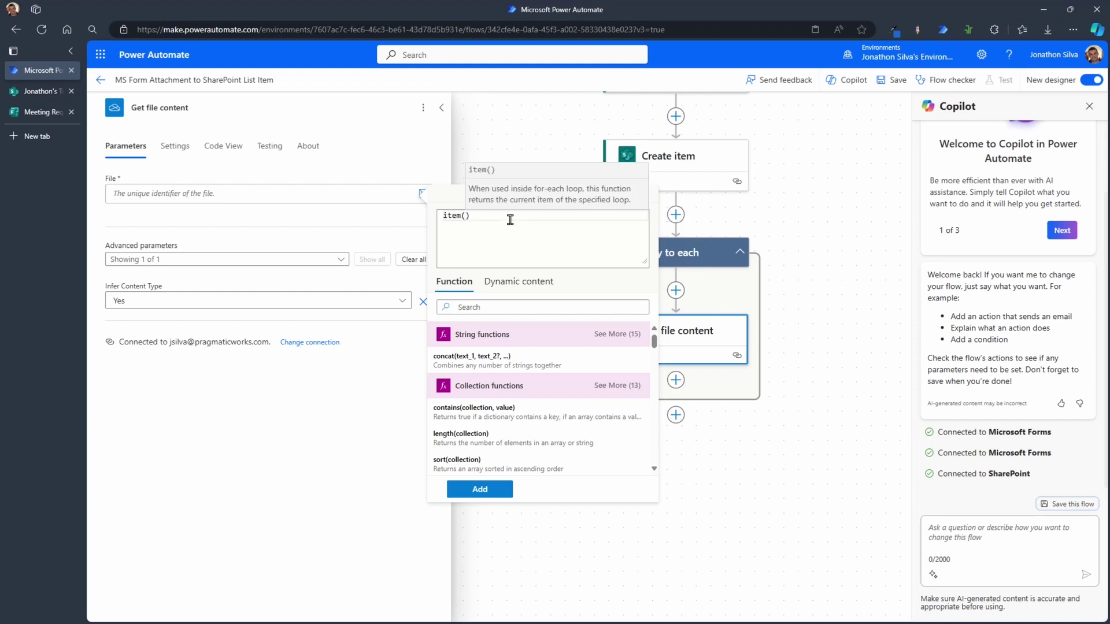
{"action": "key", "text": "Right"}
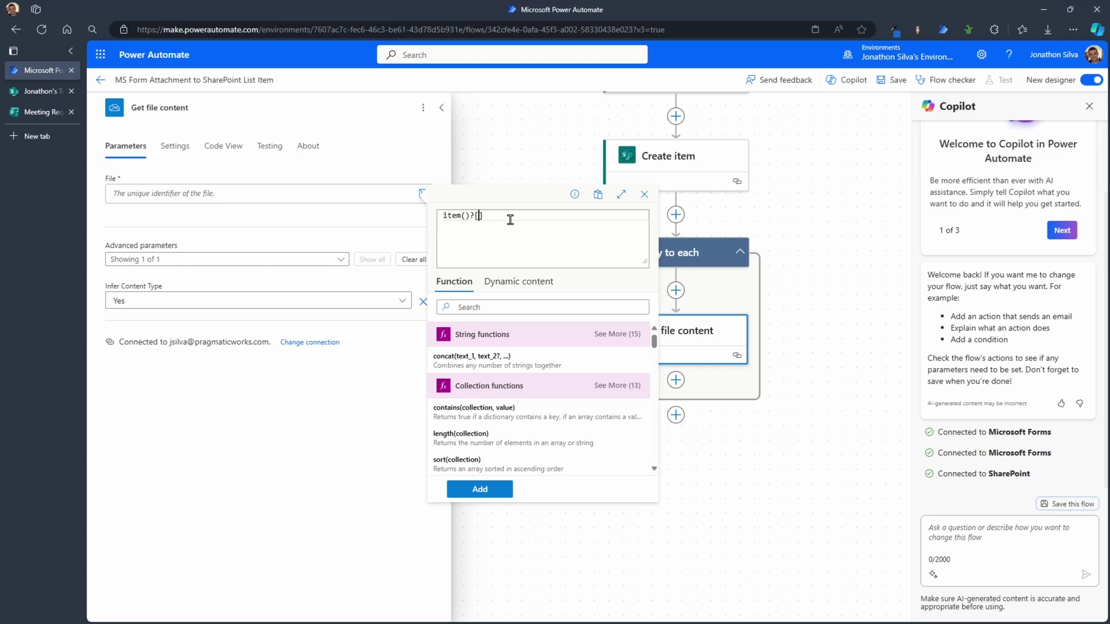
{"action": "type", "text": "?['id"}
{"action": "left_click", "coordinate": [494, 488]}
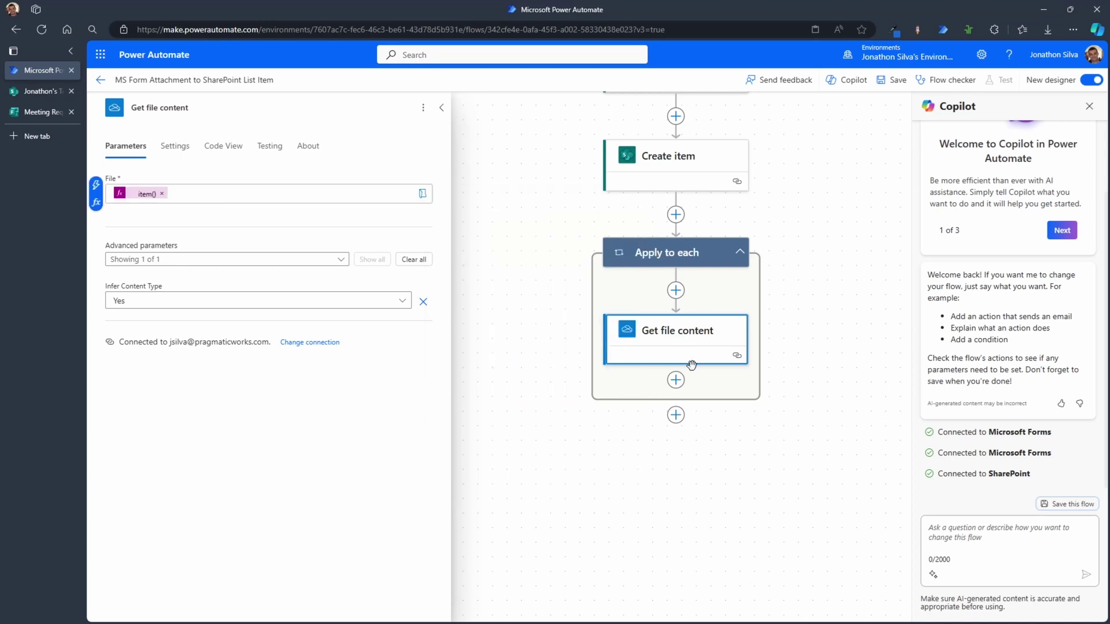
Step: Annotate Get file content as sitting inside the loop, then open the add-step options below it
{"action": "mouse_move", "coordinate": [761, 343]}
{"action": "left_mouse_down"}
{"action": "mouse_move", "coordinate": [793, 319]}
{"action": "mouse_move", "coordinate": [753, 266]}
{"action": "left_mouse_up"}
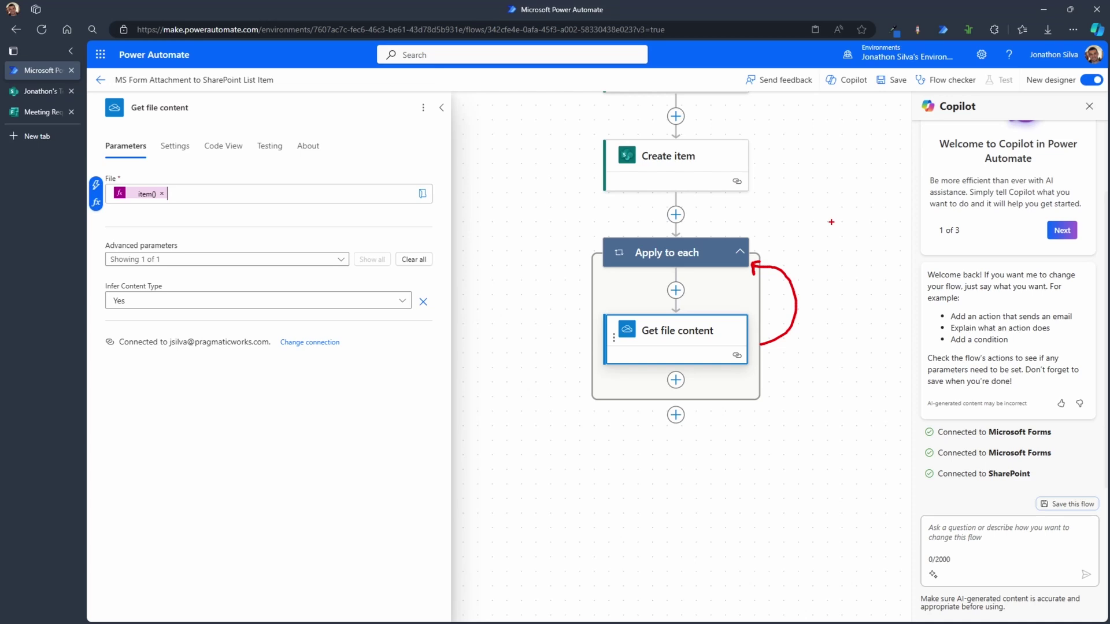
{"action": "key", "text": "Escape"}
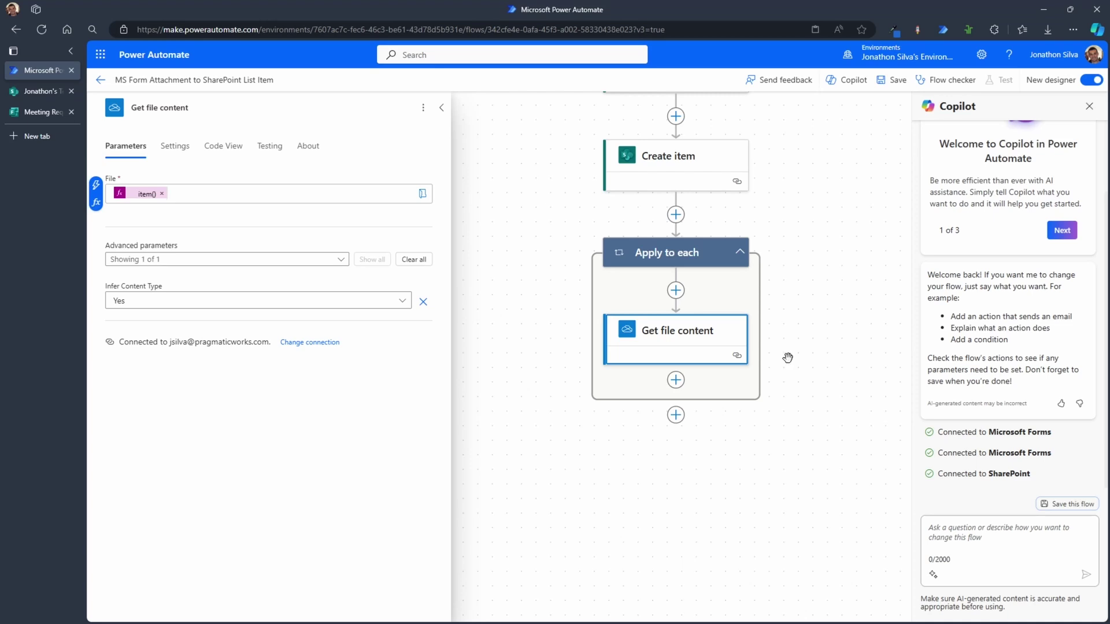
{"action": "left_click", "coordinate": [677, 381]}
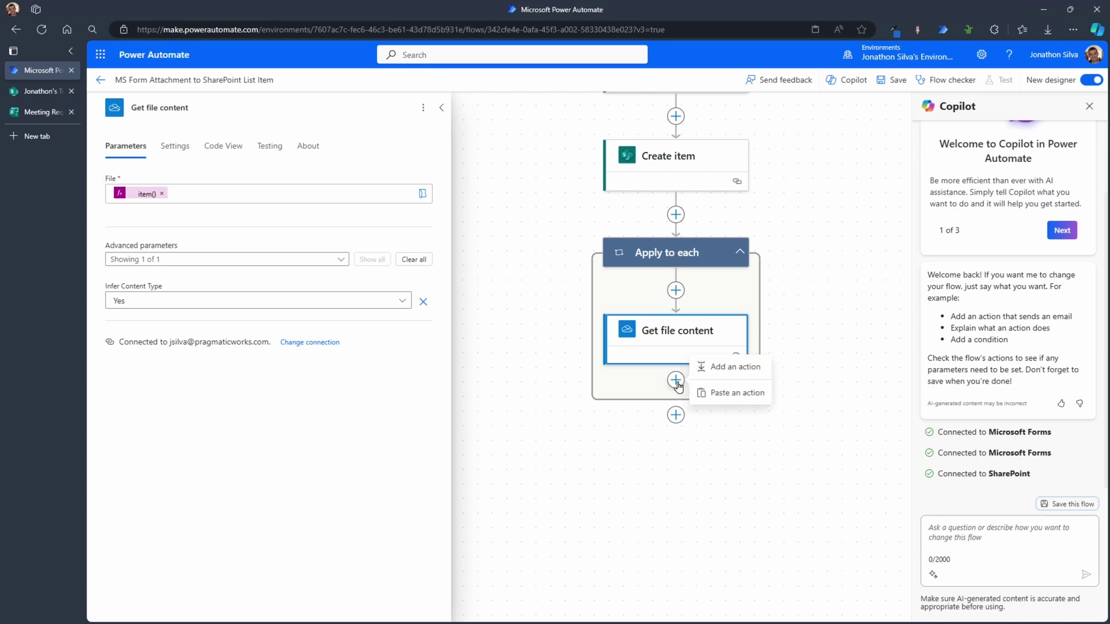
Step: Search 'add attachment' and insert SharePoint's Add attachment action after Get file content
{"action": "left_click", "coordinate": [730, 371]}
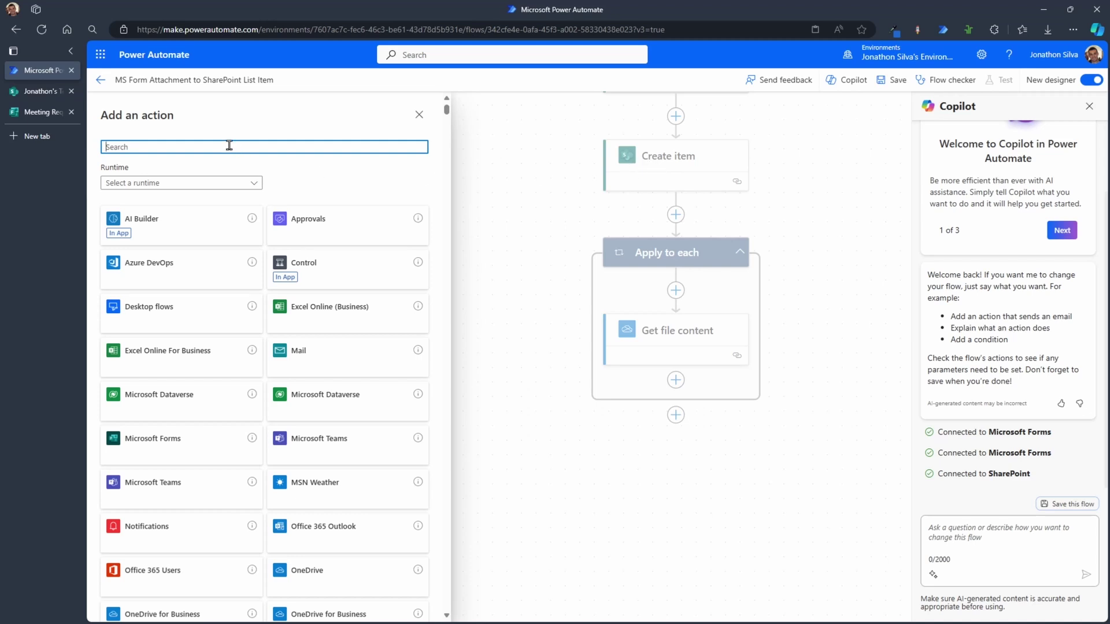
{"action": "type", "text": "add attachment"}
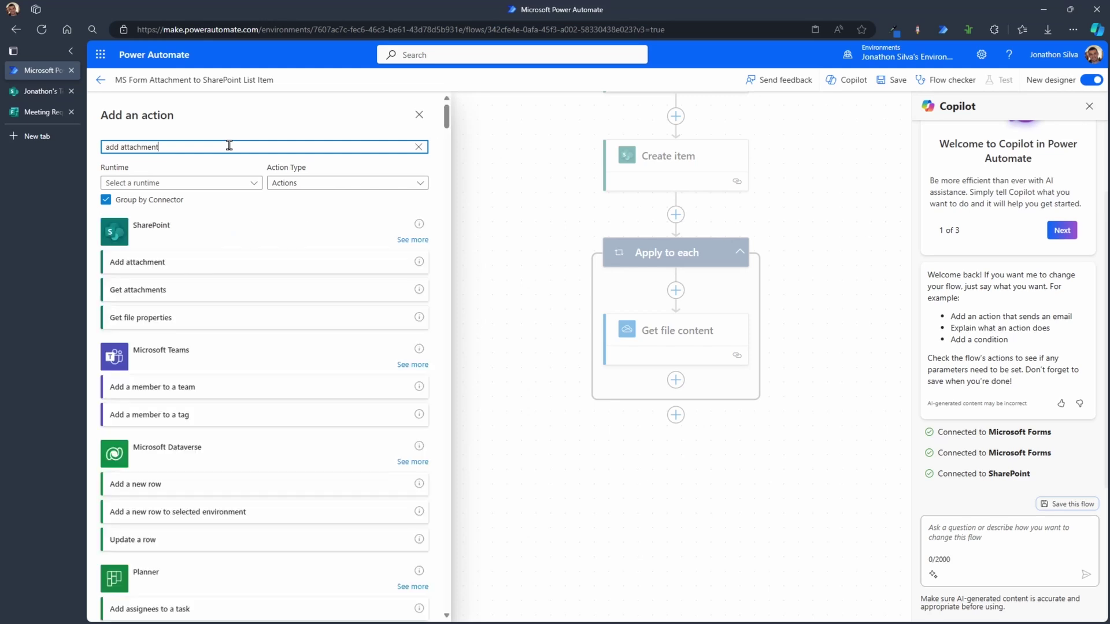
{"action": "left_click", "coordinate": [226, 265]}
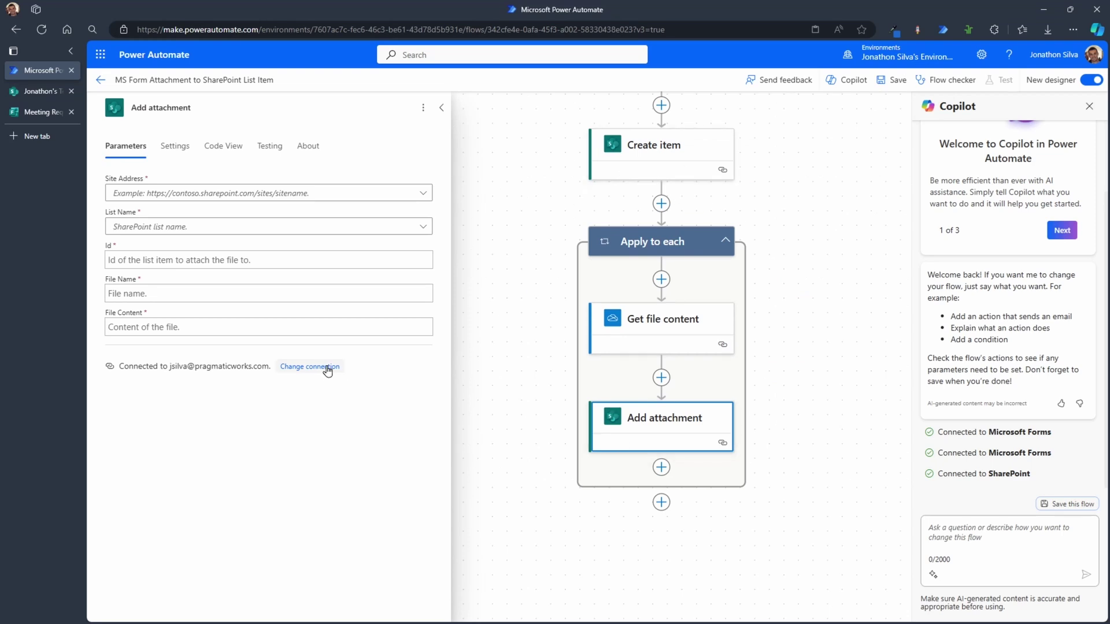
Step: Point Add attachment at the testing site's Meeting Request list, with Id from Create item's ID
{"action": "left_click", "coordinate": [322, 199]}
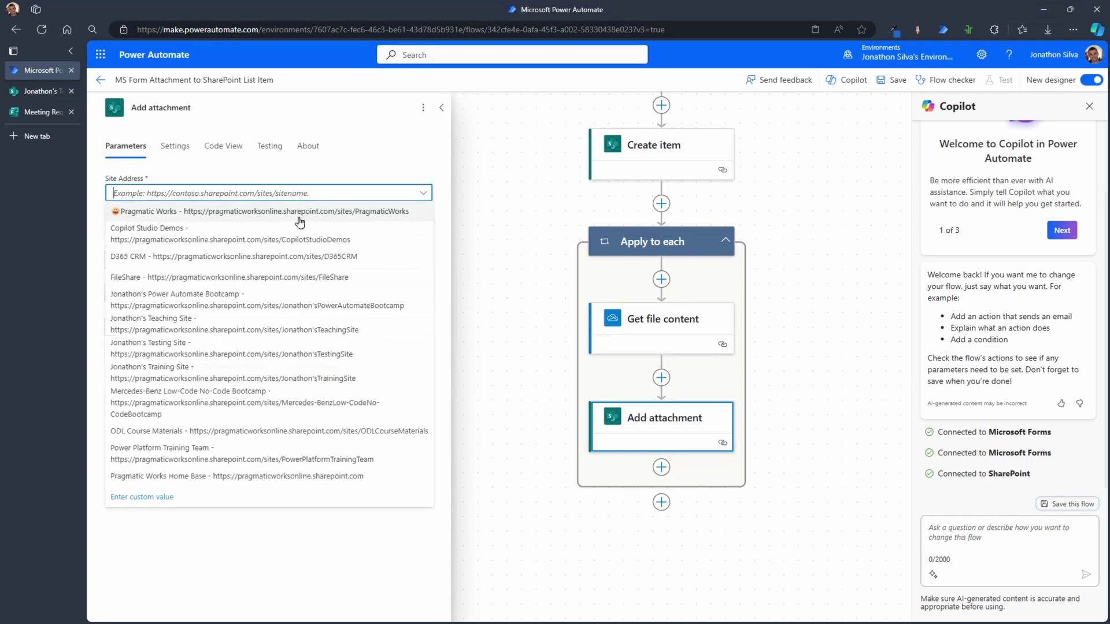
{"action": "left_click", "coordinate": [207, 352]}
{"action": "left_click", "coordinate": [208, 226]}
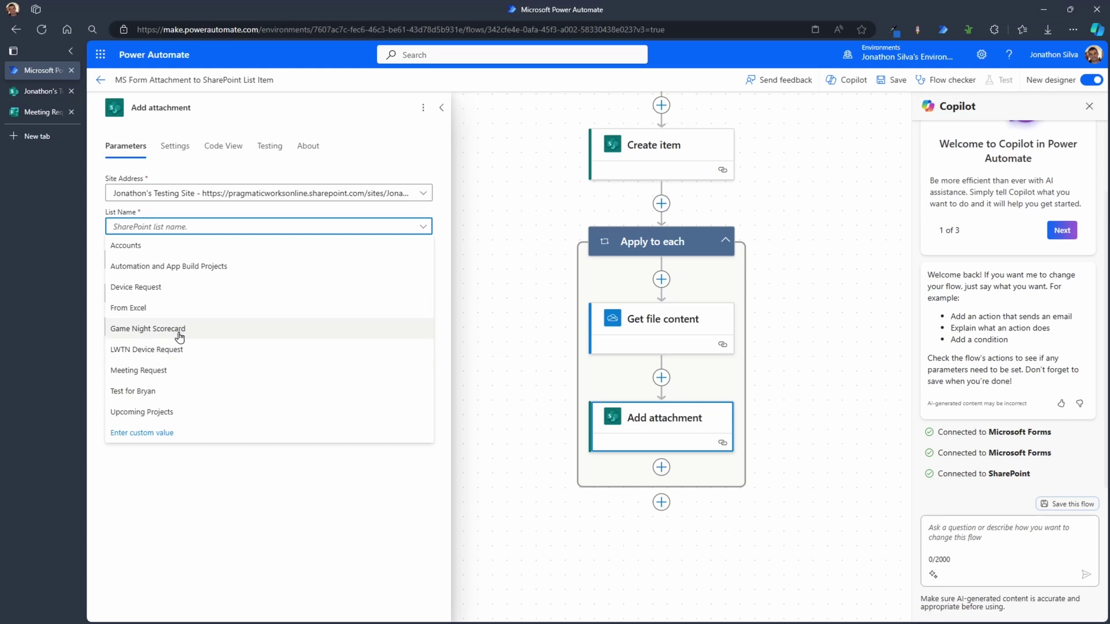
{"action": "left_click", "coordinate": [184, 370]}
{"action": "left_click", "coordinate": [166, 260]}
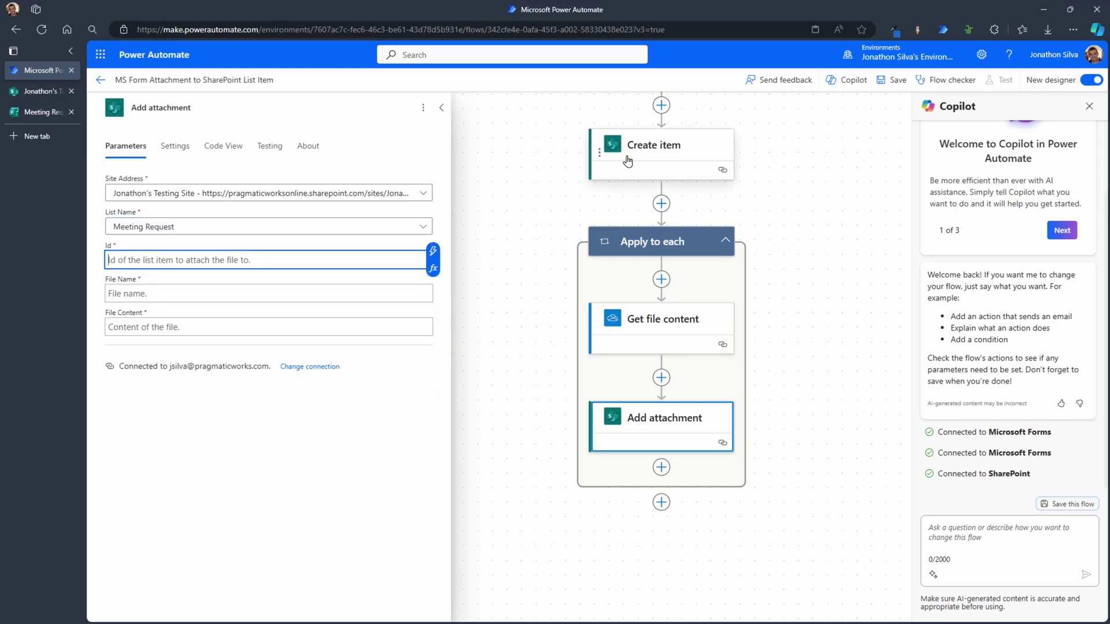
{"action": "left_click", "coordinate": [433, 252]}
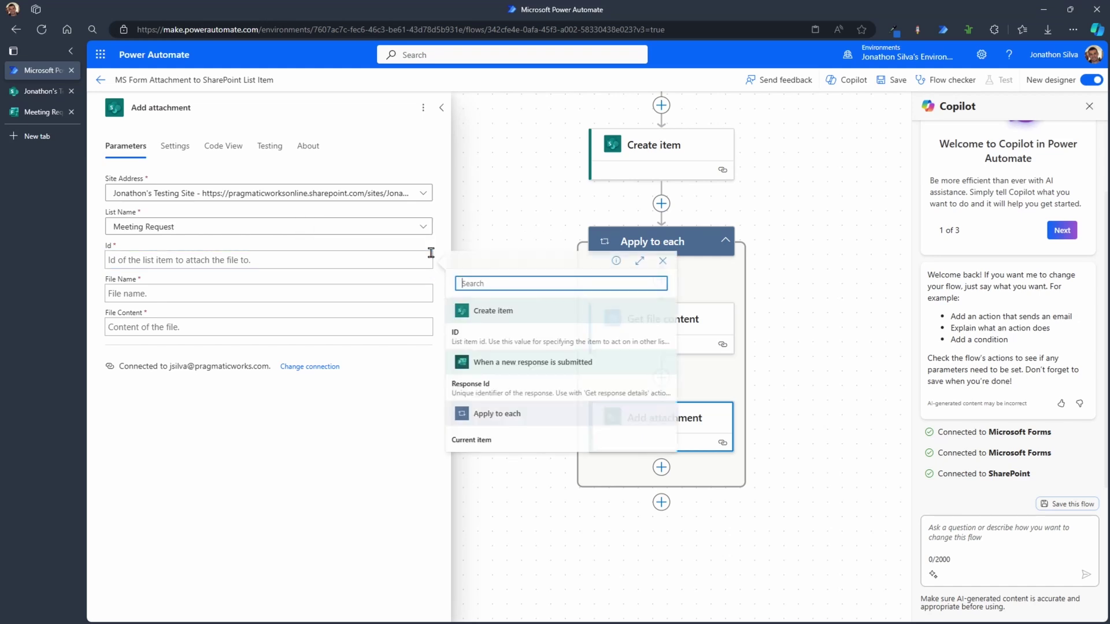
{"action": "left_click", "coordinate": [496, 342]}
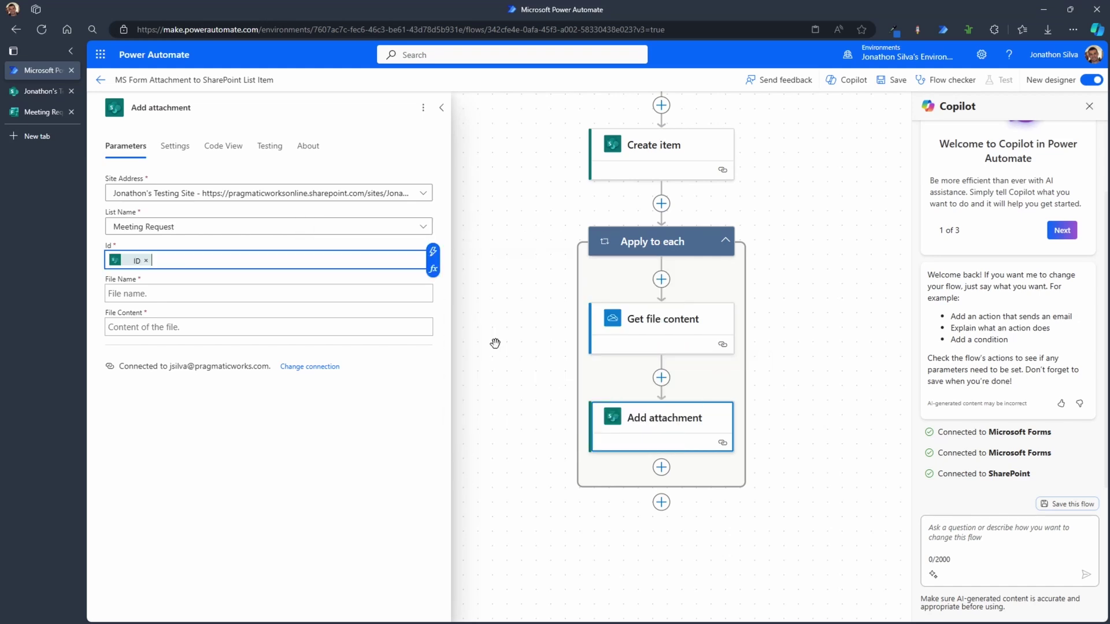
{"action": "left_click", "coordinate": [186, 293]}
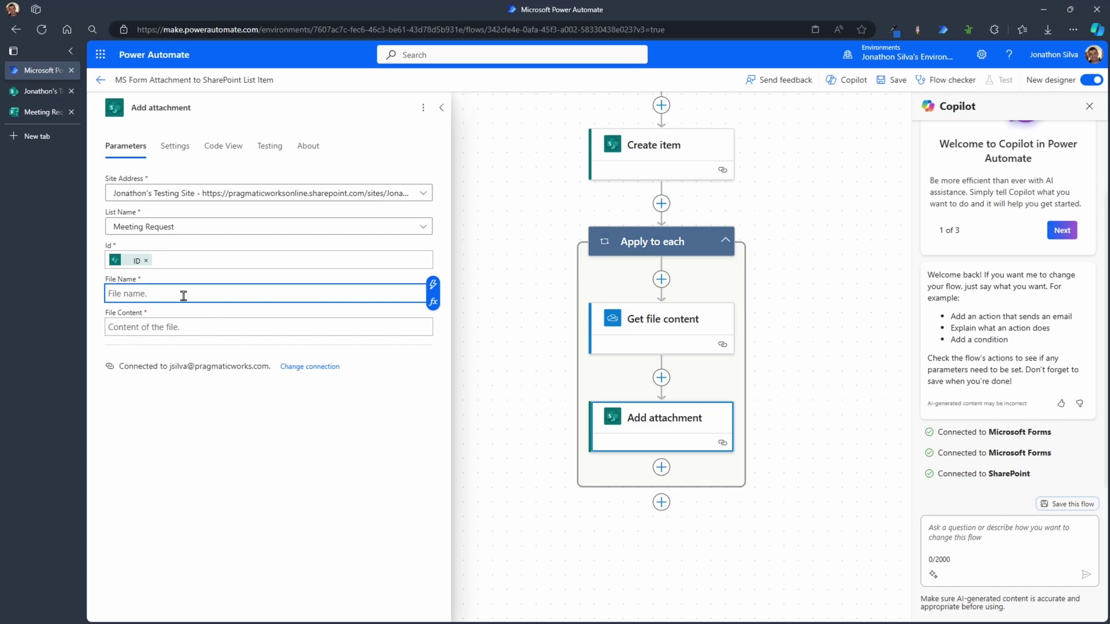
Step: Set File Name to the expression item()?['name']
{"action": "left_click", "coordinate": [434, 303]}
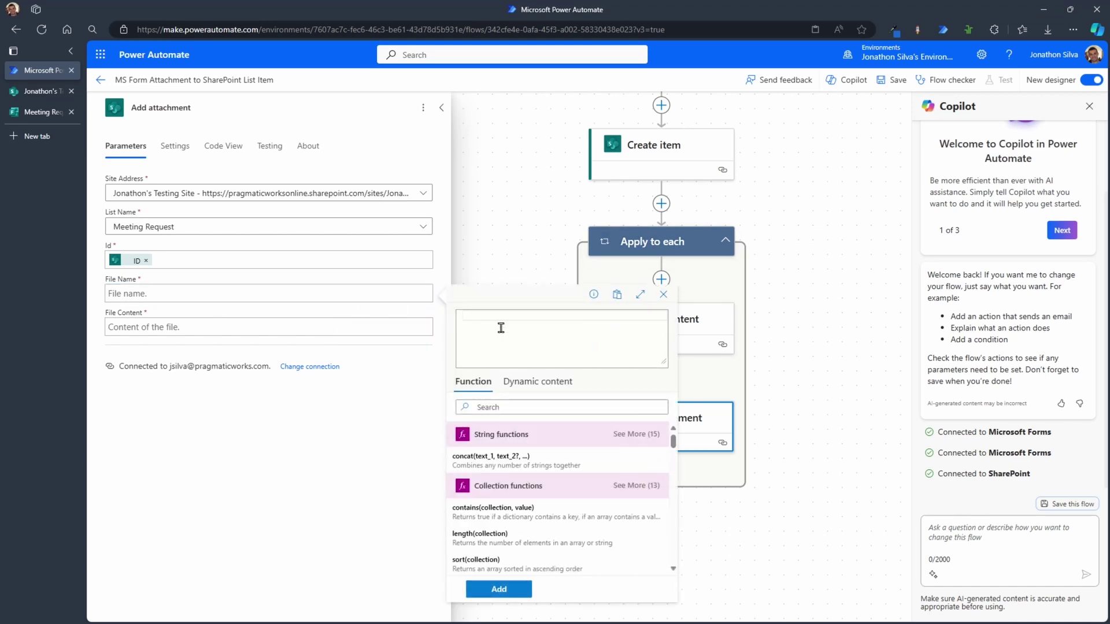
{"action": "type", "text": "item"}
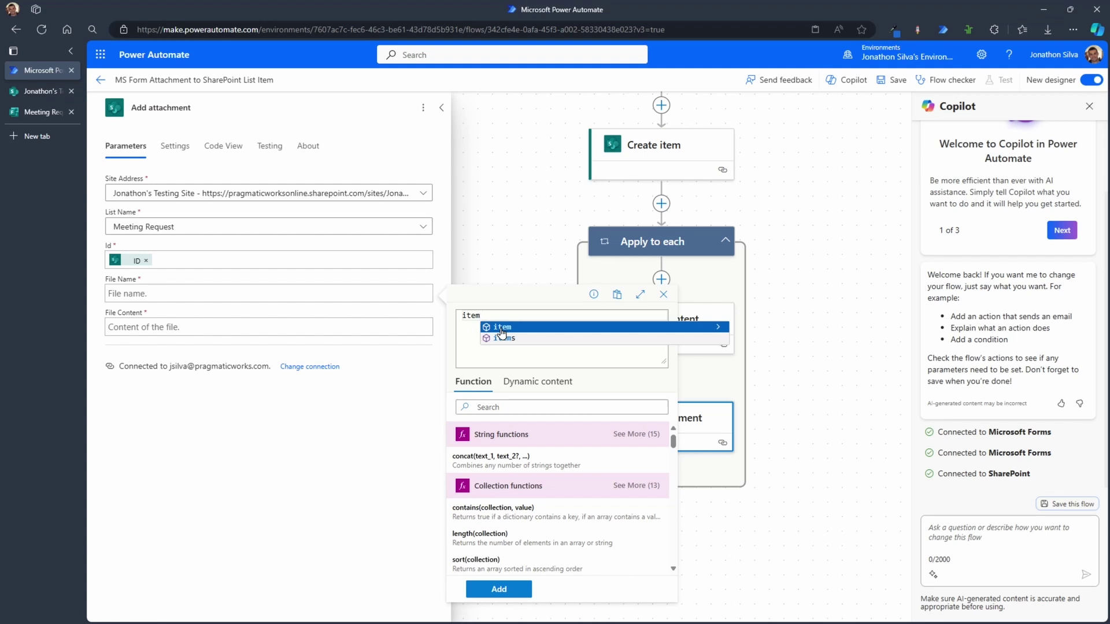
{"action": "left_click", "coordinate": [502, 328]}
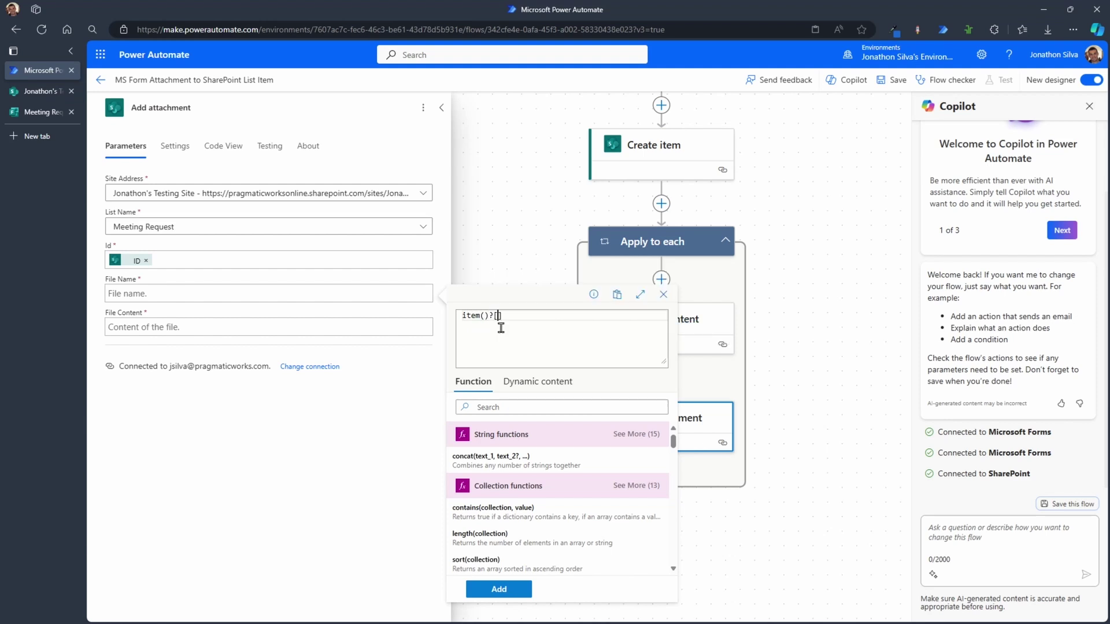
{"action": "type", "text": "?['name"}
{"action": "left_click", "coordinate": [498, 591]}
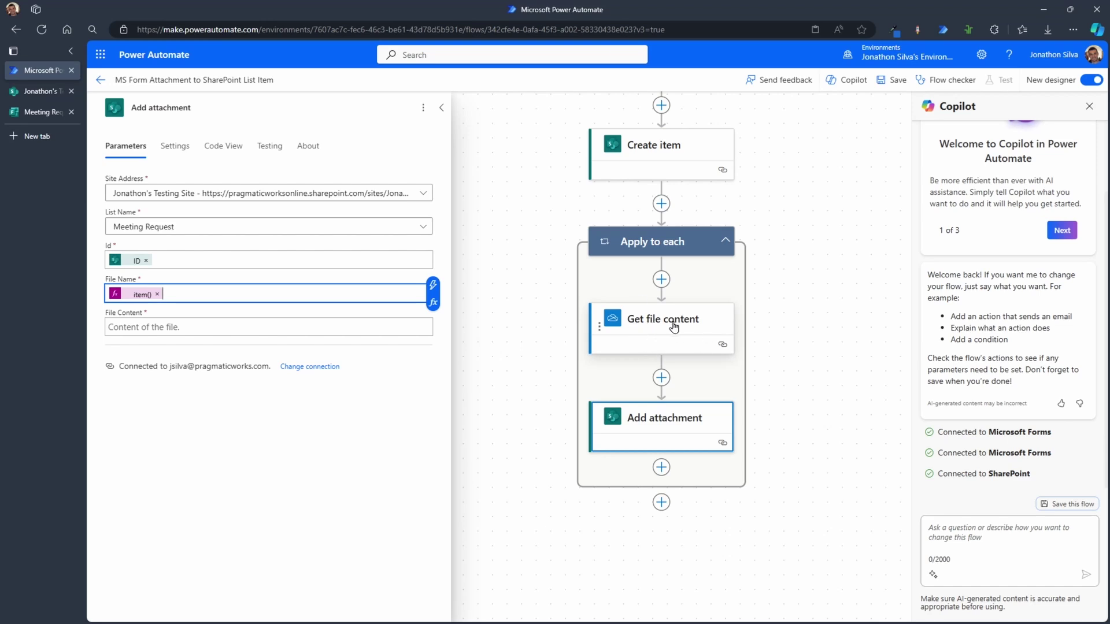
Step: Fill File Content with the File content output of Get file content
{"action": "left_click", "coordinate": [226, 327]}
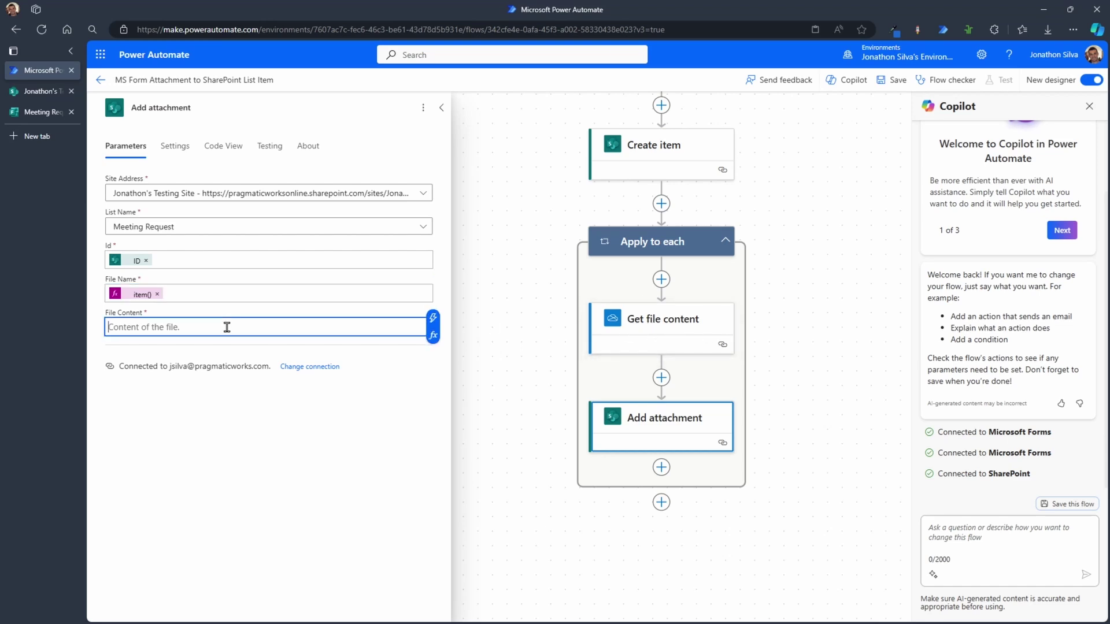
{"action": "left_click", "coordinate": [434, 319]}
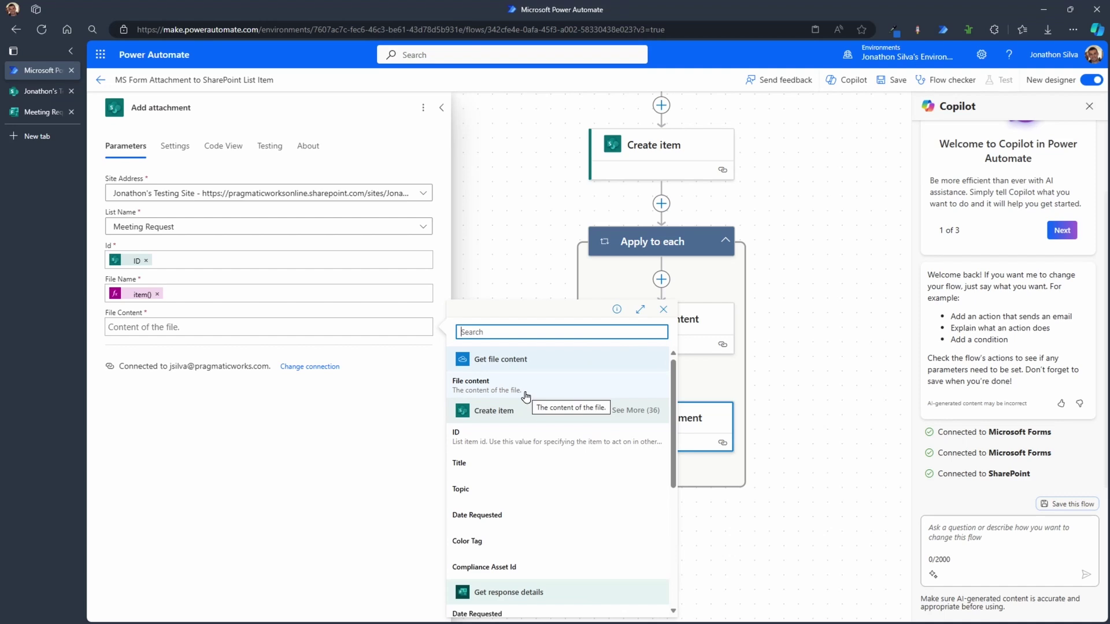
{"action": "left_click", "coordinate": [526, 396]}
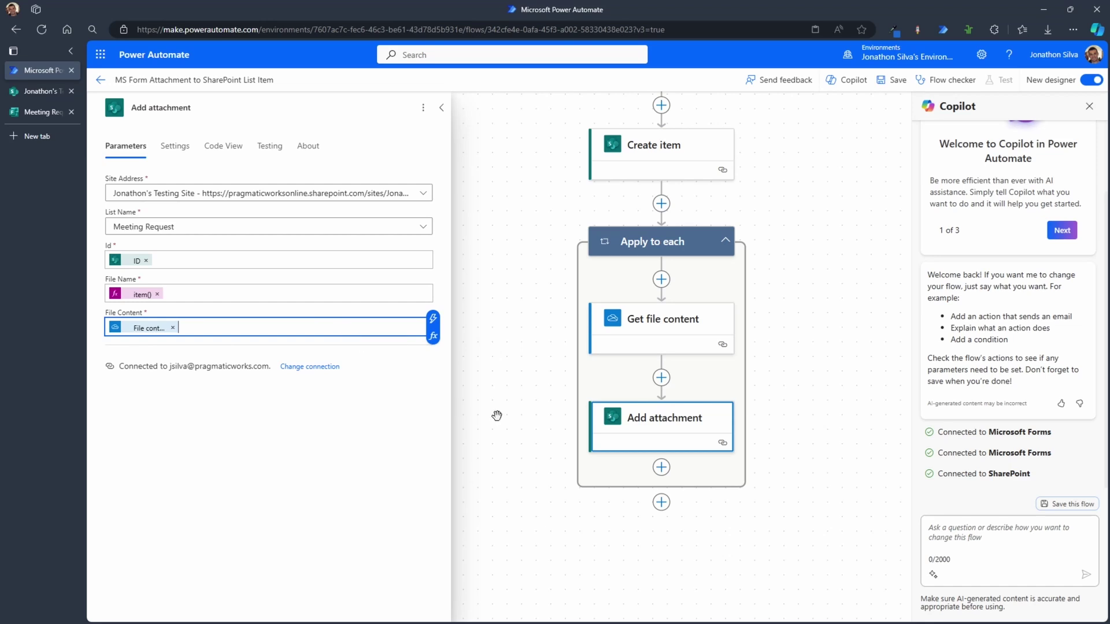
Step: Save the flow, run a manual test, and submit a Meeting Request form response to trigger it
{"action": "left_click_drag", "start_coordinate": [795, 233], "coordinate": [758, 320]}
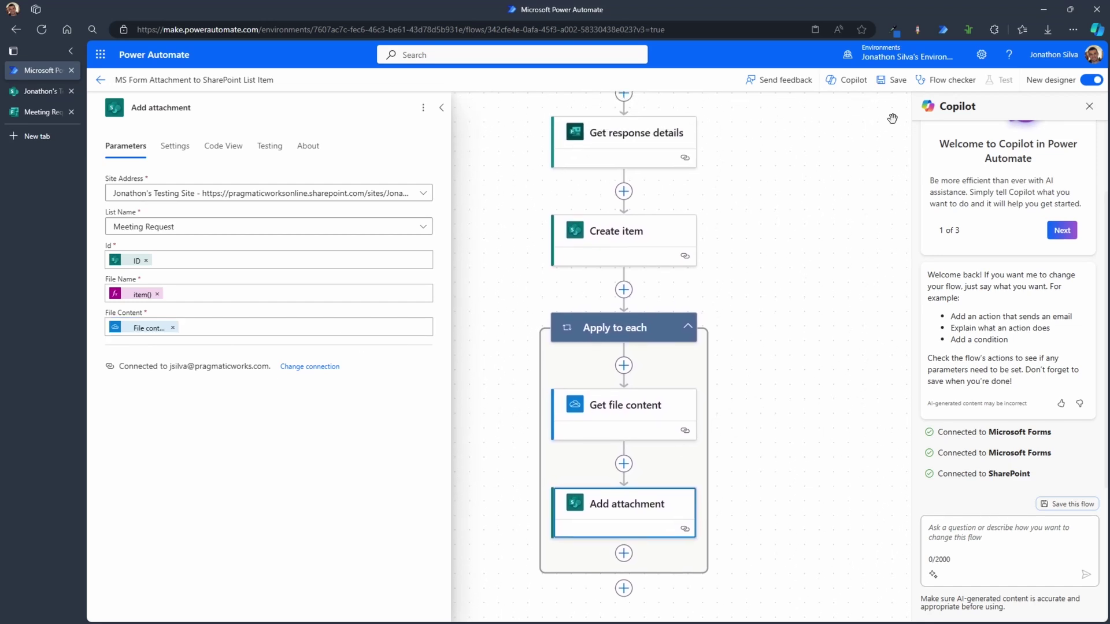
{"action": "left_click", "coordinate": [894, 88]}
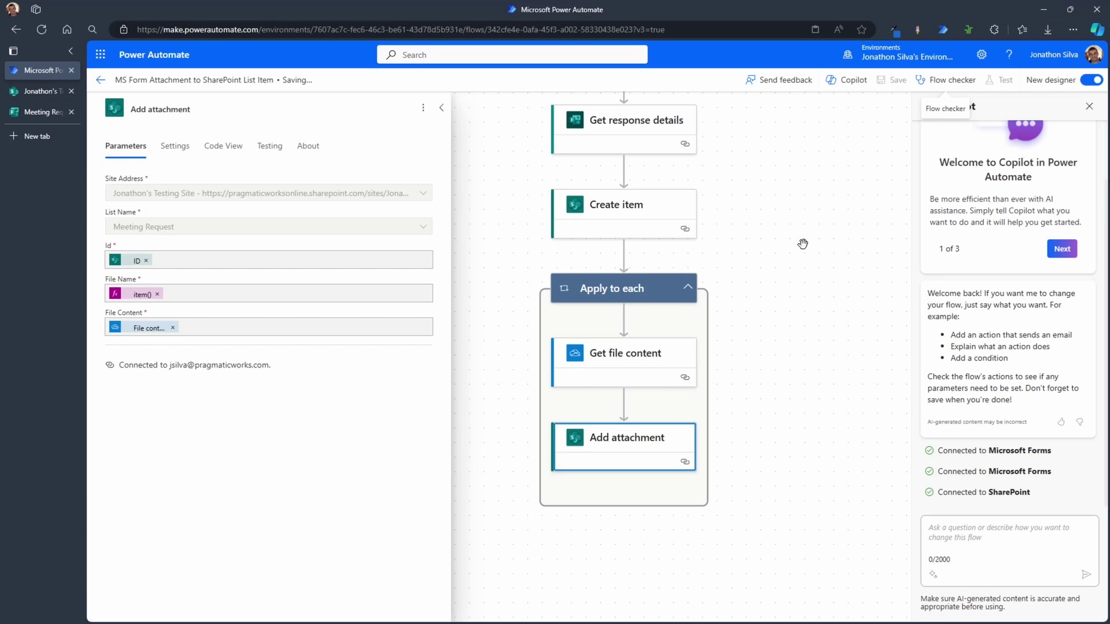
{"action": "left_click", "coordinate": [1001, 80]}
{"action": "left_click", "coordinate": [894, 110]}
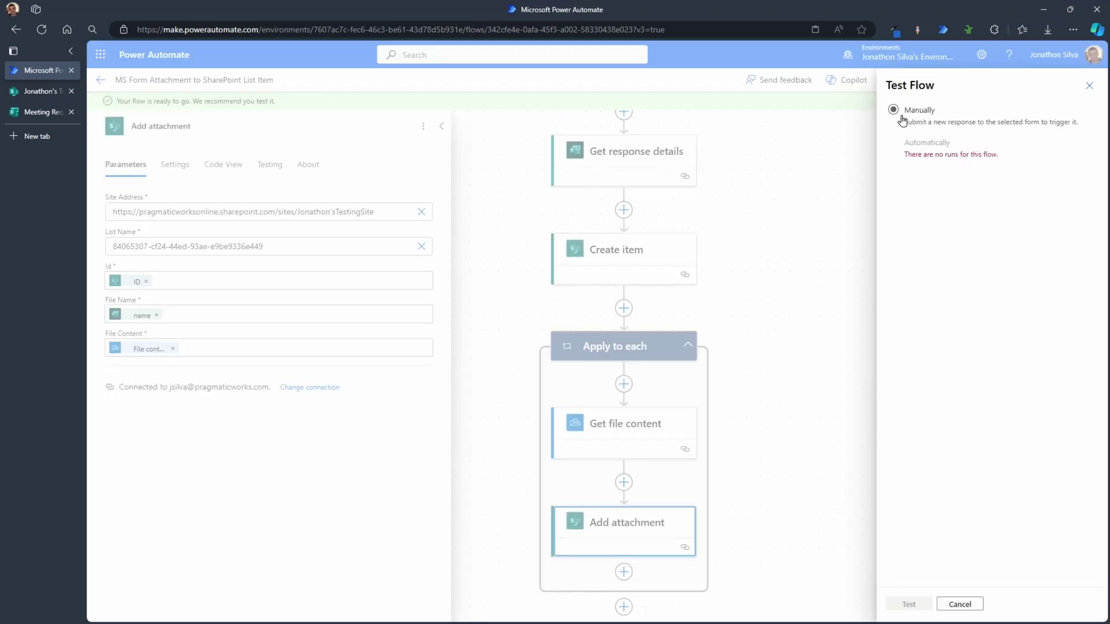
{"action": "left_click", "coordinate": [909, 604]}
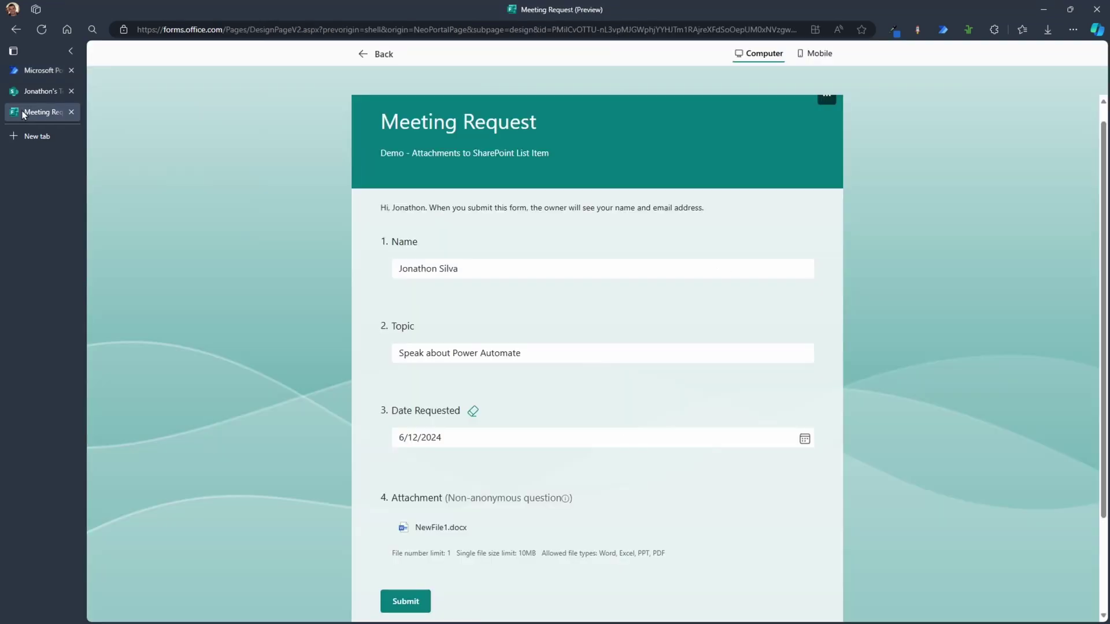
{"action": "left_click", "coordinate": [409, 602]}
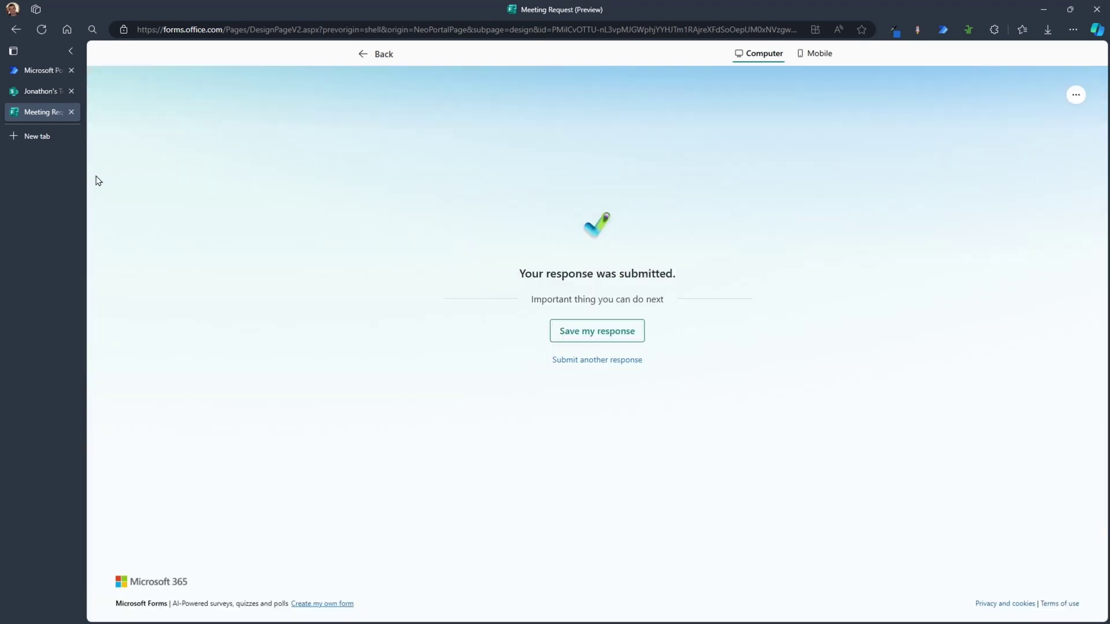
{"action": "left_click", "coordinate": [28, 72]}
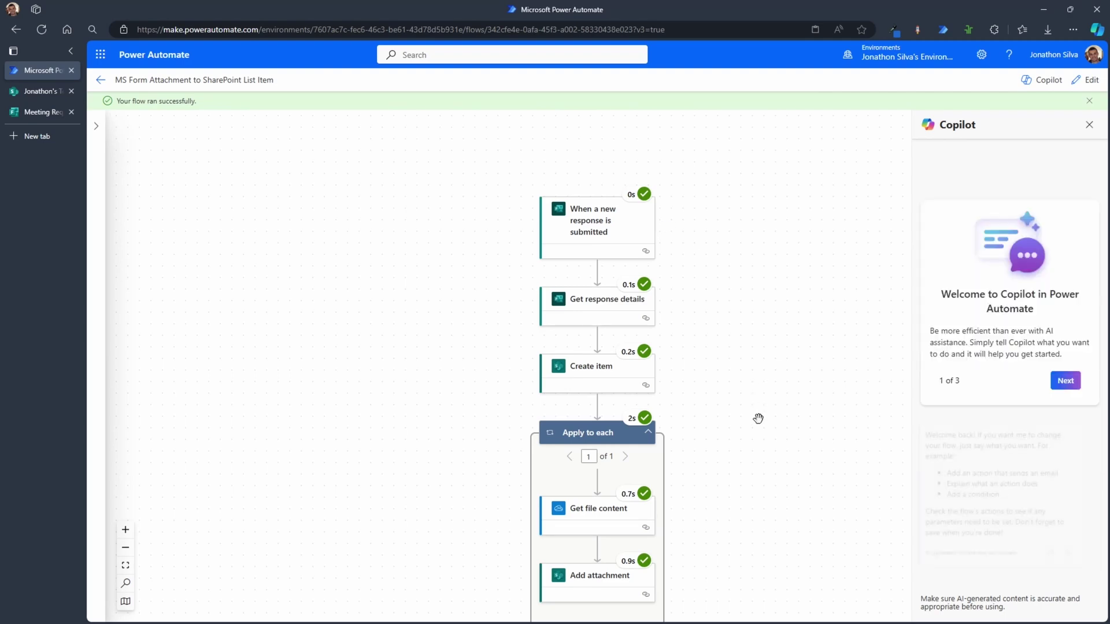
Step: Inspect the Apply to each run inputs, then switch to the SharePoint Meeting Request list
{"action": "left_click_drag", "start_coordinate": [758, 419], "coordinate": [714, 373]}
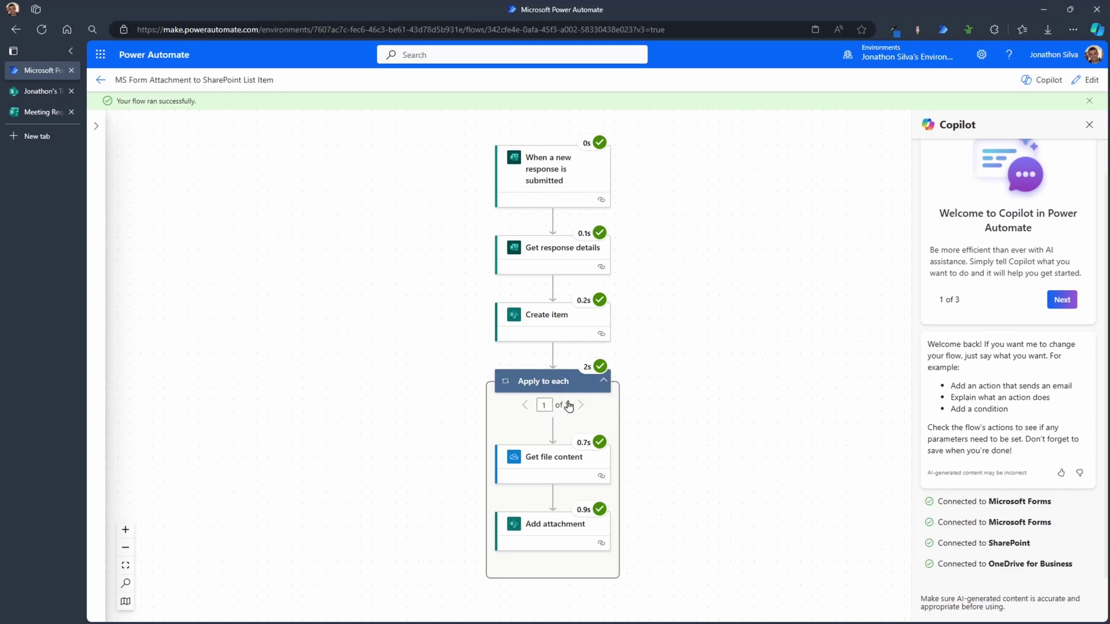
{"action": "left_click", "coordinate": [558, 389]}
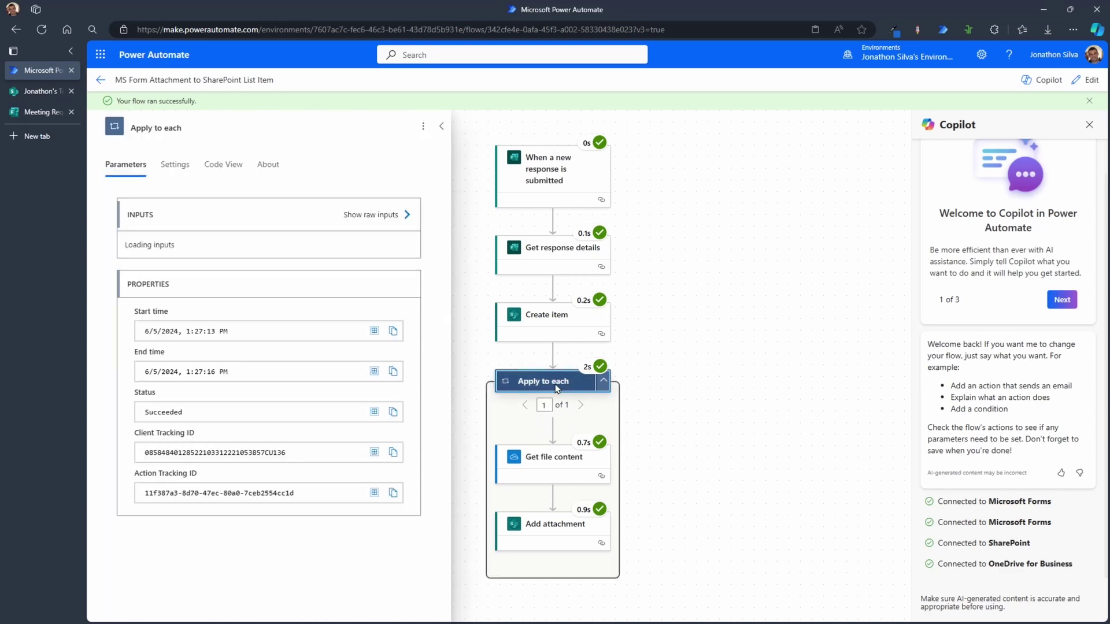
{"action": "left_click_drag", "start_coordinate": [146, 266], "coordinate": [144, 267]}
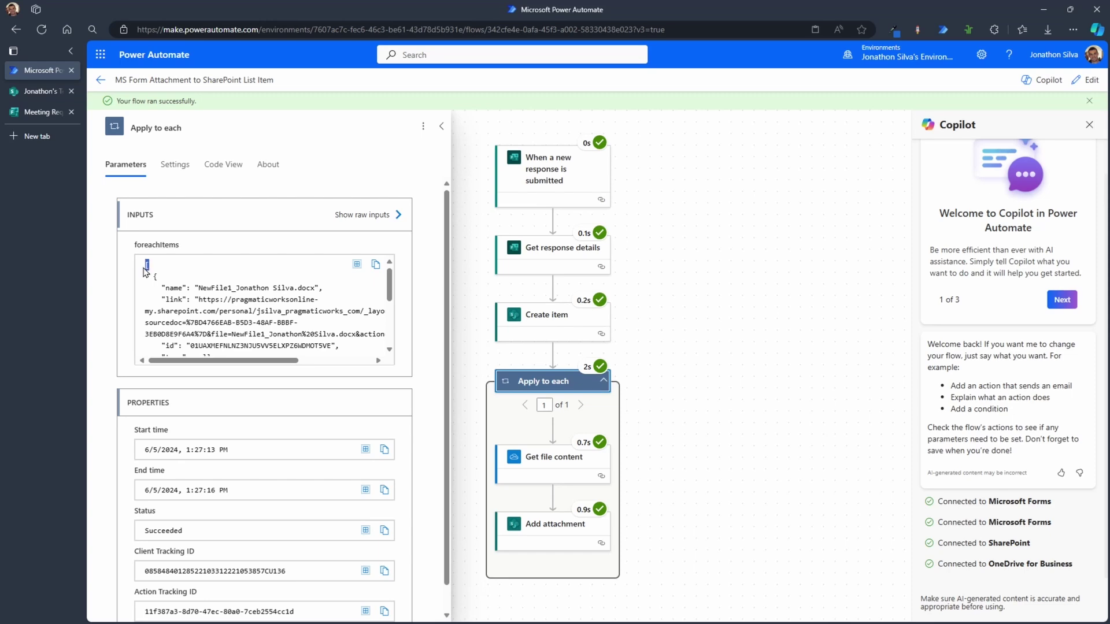
{"action": "scroll", "coordinate": [257, 309], "scroll_direction": "down", "scroll_amount": 5}
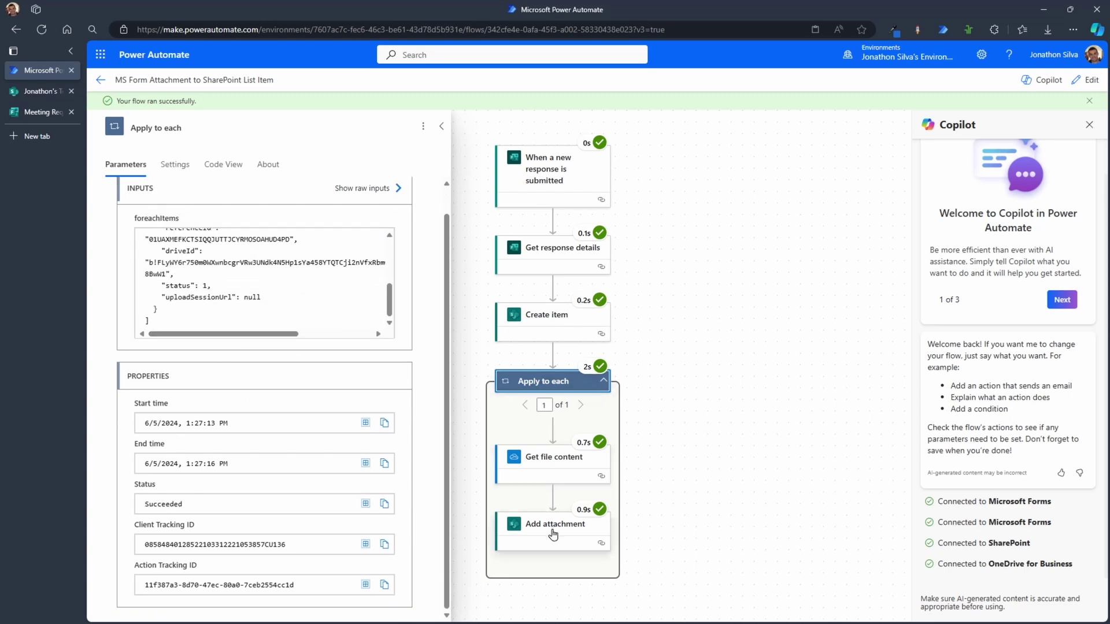
{"action": "left_click", "coordinate": [32, 94]}
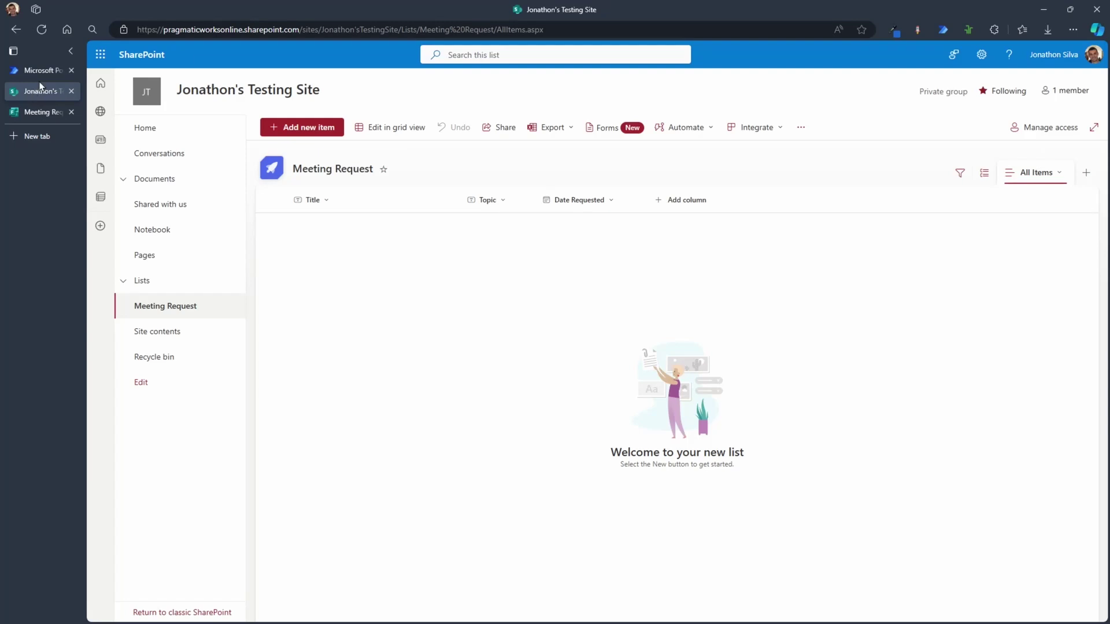
Step: Reload the Meeting Request list to show the new item and widen the Topic column
{"action": "left_click", "coordinate": [42, 29]}
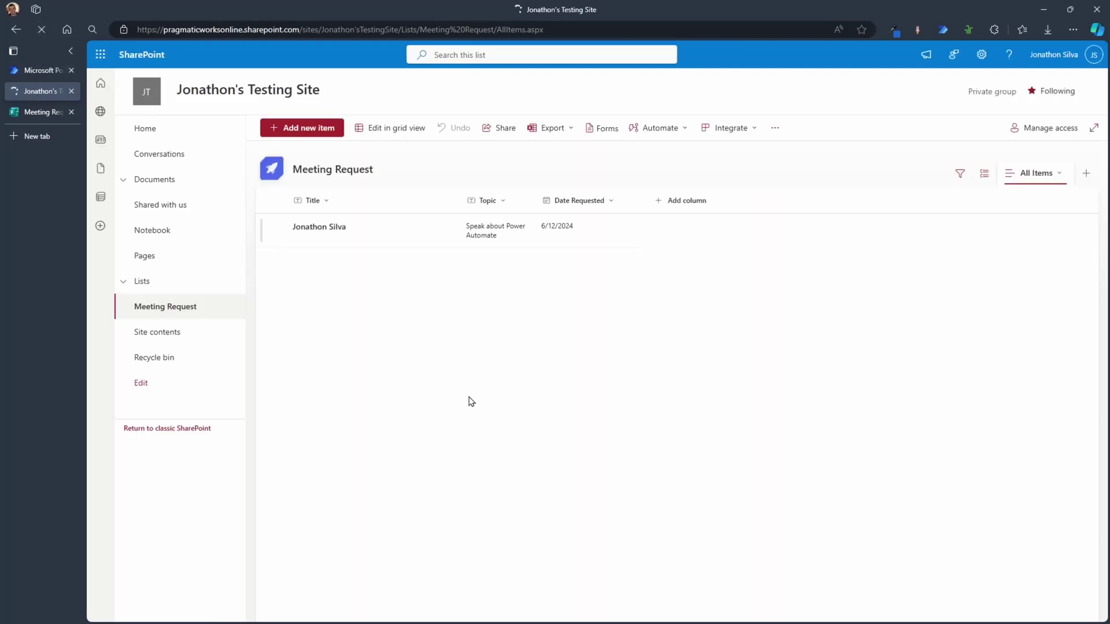
{"action": "left_click_drag", "start_coordinate": [537, 200], "coordinate": [602, 198]}
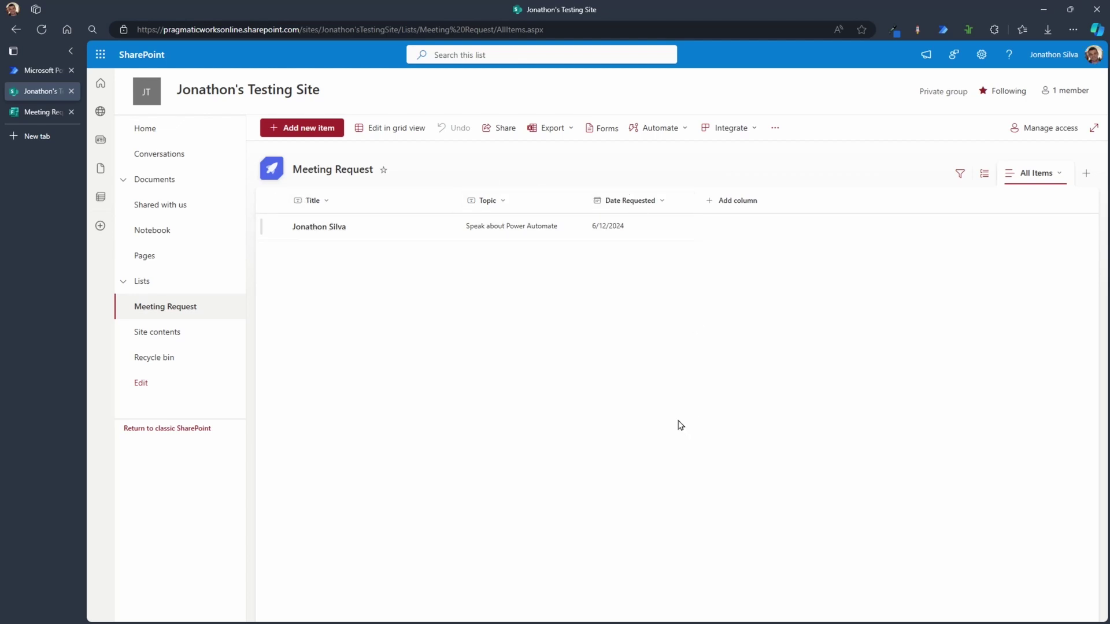
Step: Open the new item's details and check that its NewFile1 Word attachment opens, then close it
{"action": "left_click", "coordinate": [309, 228]}
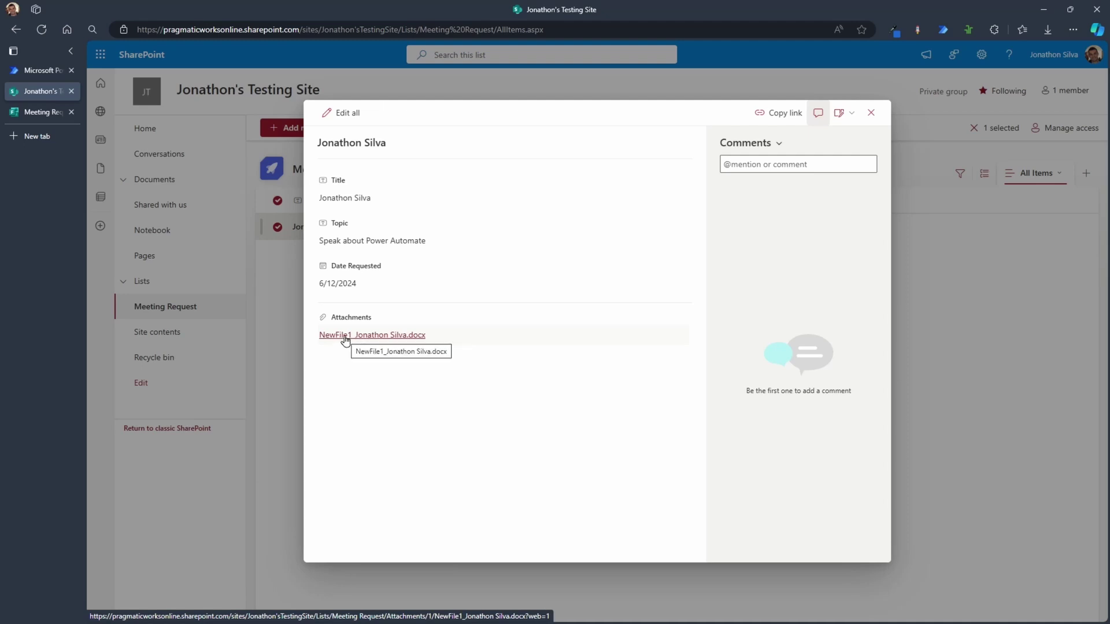
{"action": "left_click", "coordinate": [346, 337]}
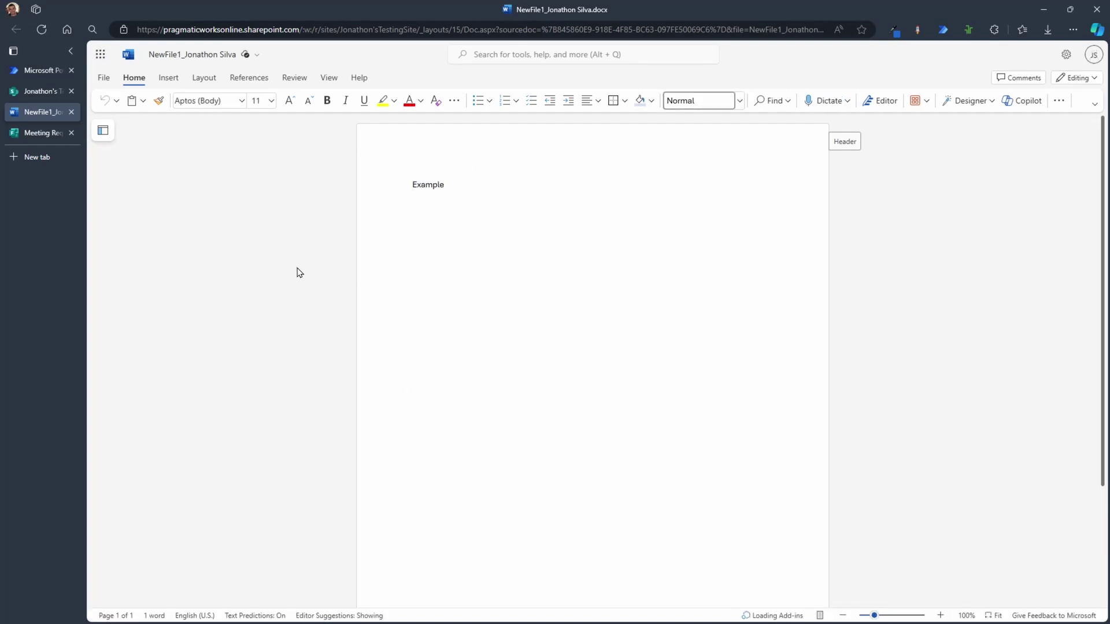
{"action": "left_click", "coordinate": [71, 111]}
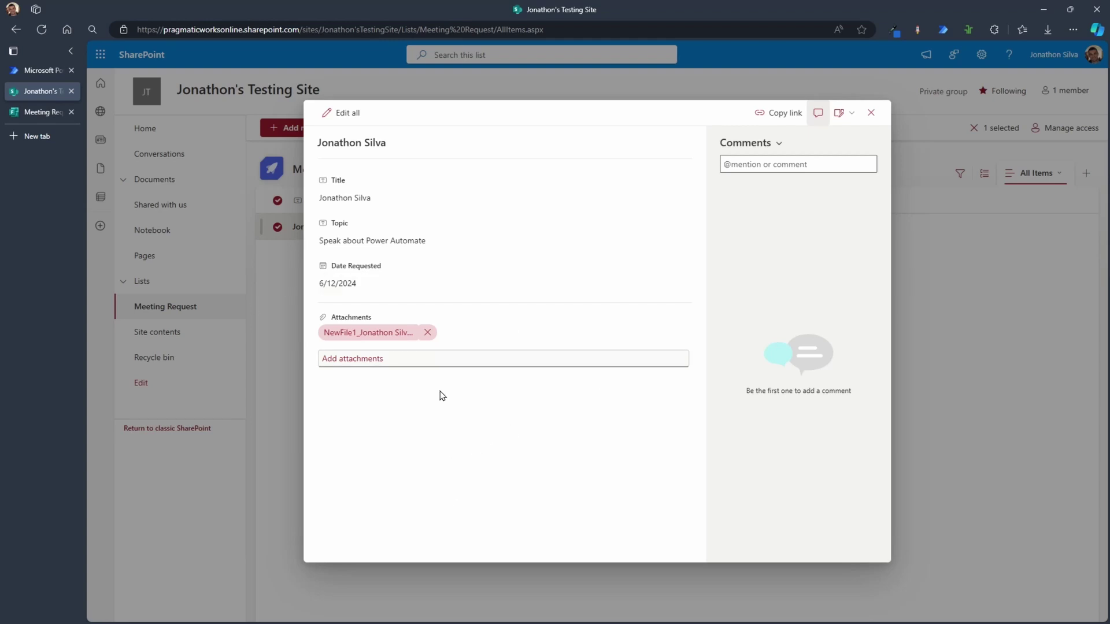
Step: Close the item details and show a widened Attachments column in the list view
{"action": "left_click", "coordinate": [871, 113]}
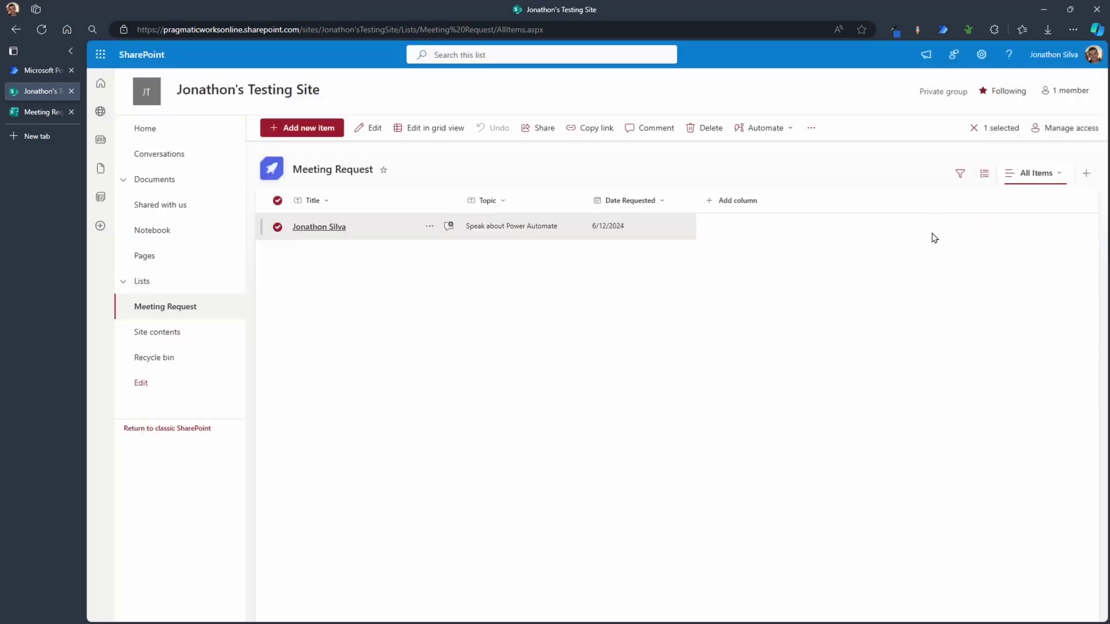
{"action": "left_click", "coordinate": [711, 202]}
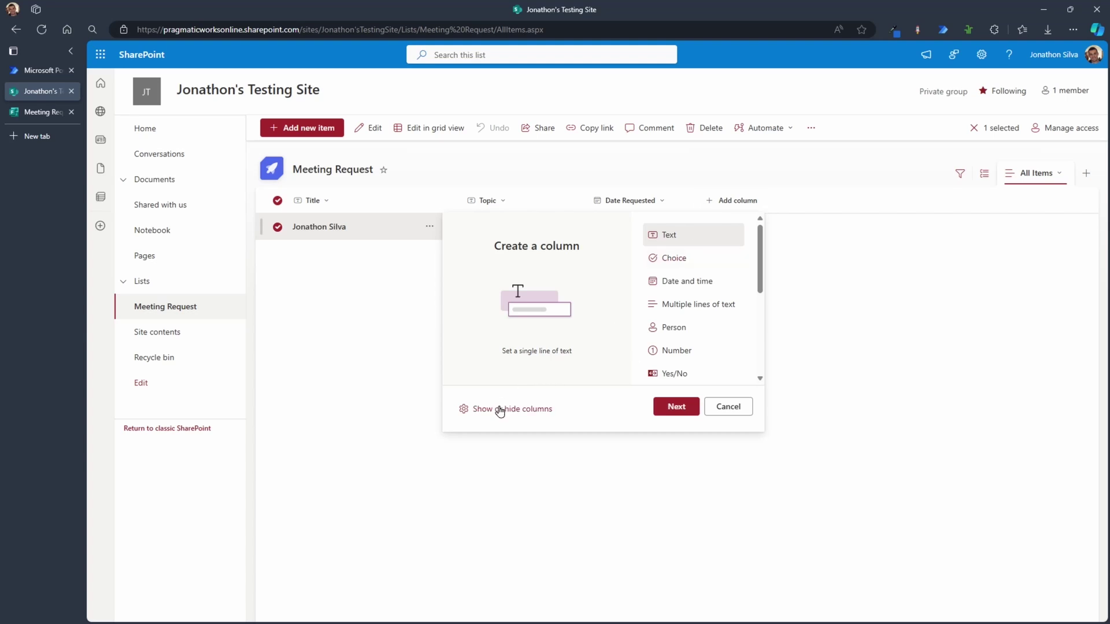
{"action": "left_click", "coordinate": [498, 411]}
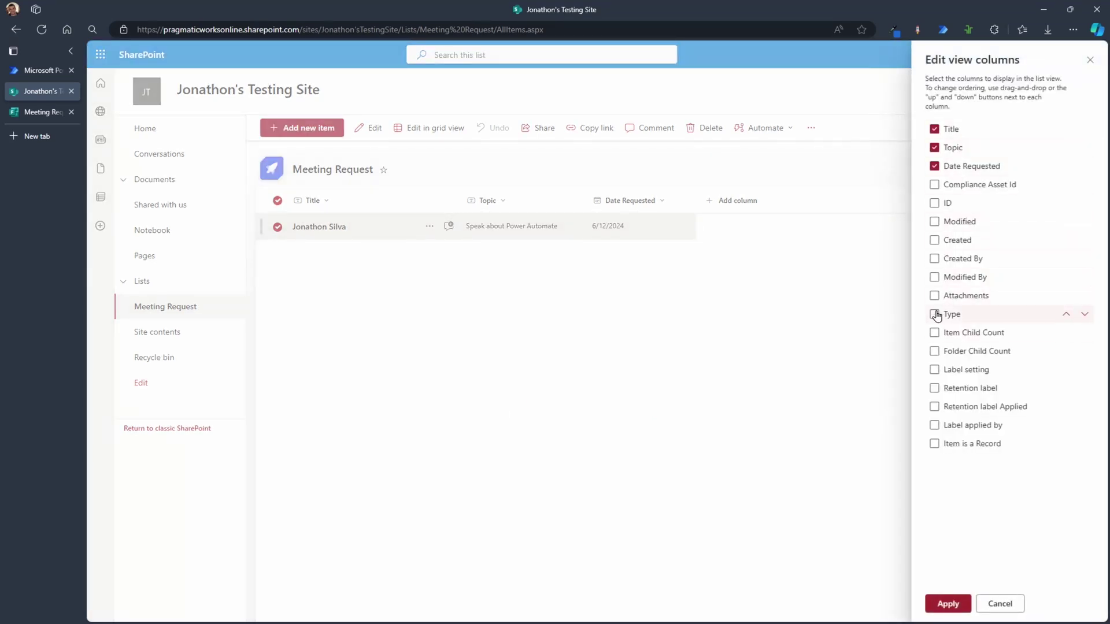
{"action": "left_click", "coordinate": [935, 295]}
{"action": "left_click", "coordinate": [947, 604]}
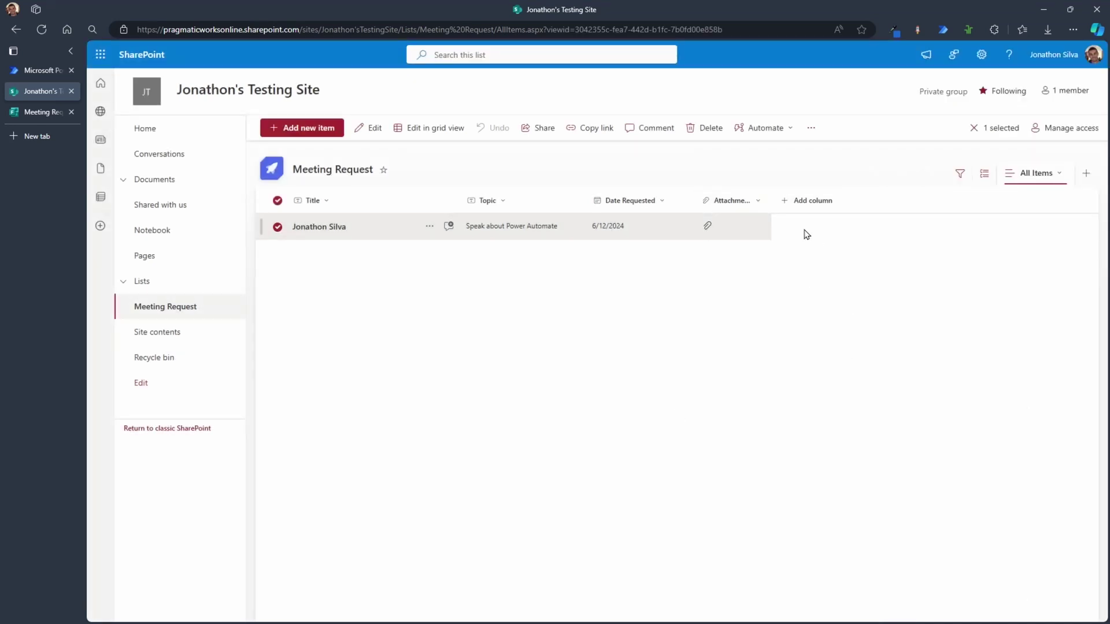
{"action": "left_click_drag", "start_coordinate": [772, 210], "coordinate": [796, 209]}
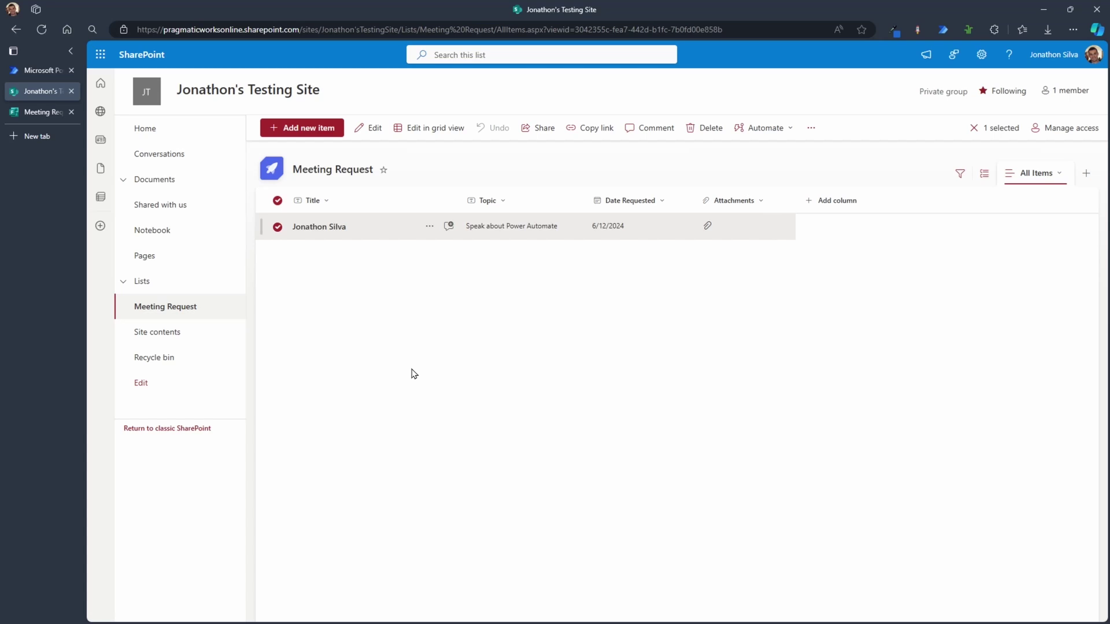